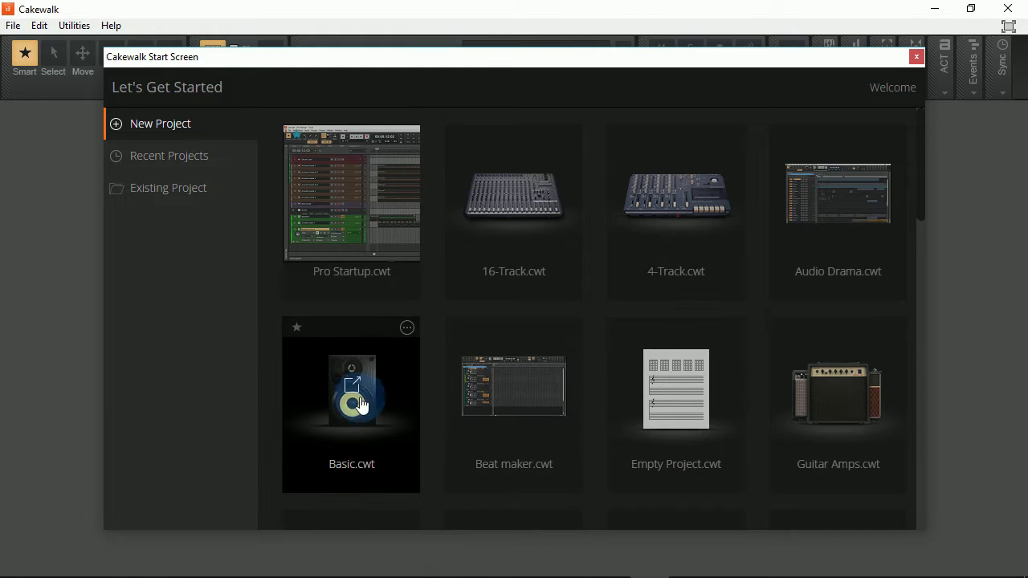
- Create a new project from the Basic.cwt template on the Start Screen
click(383, 393)
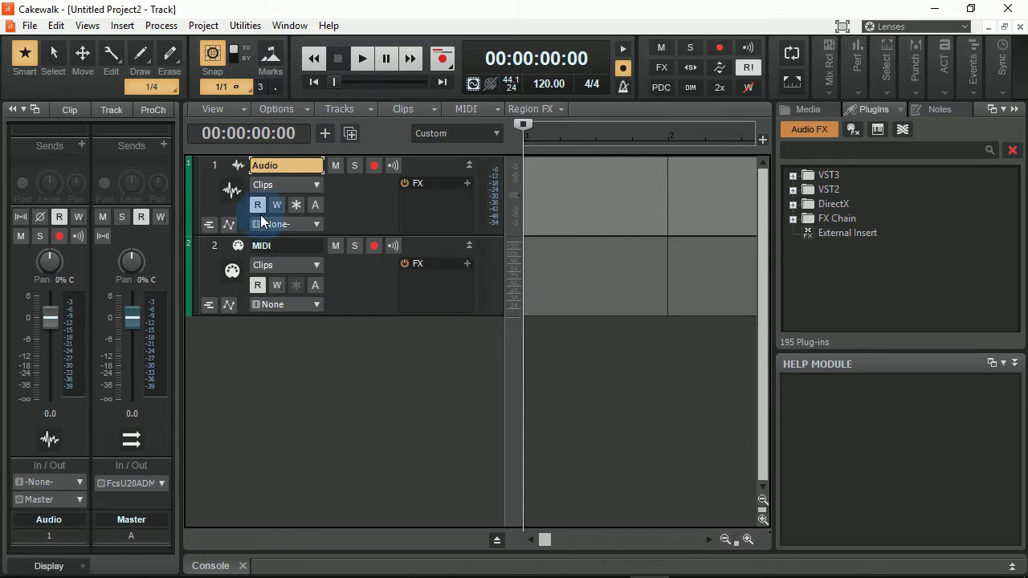
- Delete the MIDI track from the project
click(209, 248)
right_click(208, 247)
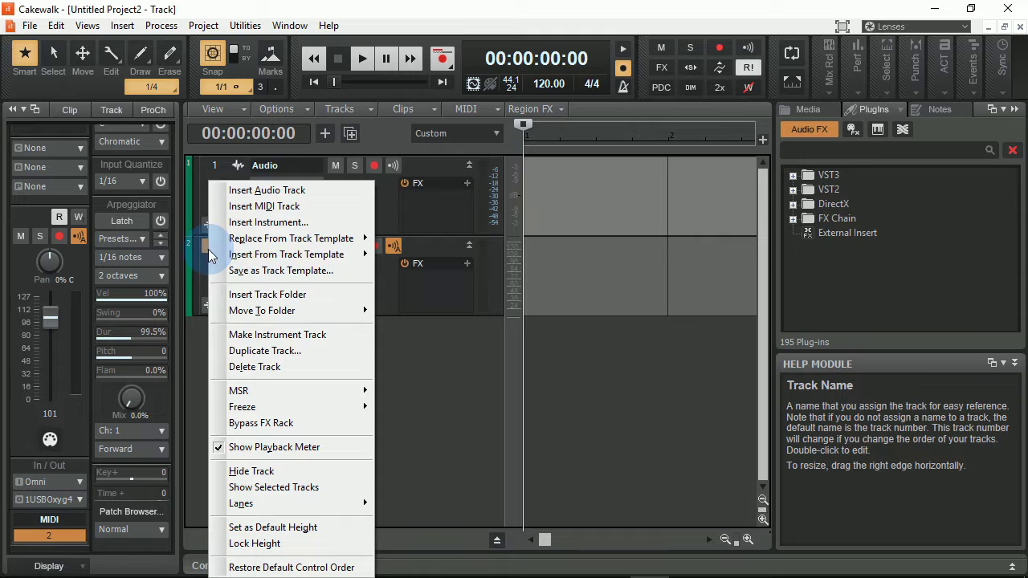
click(254, 367)
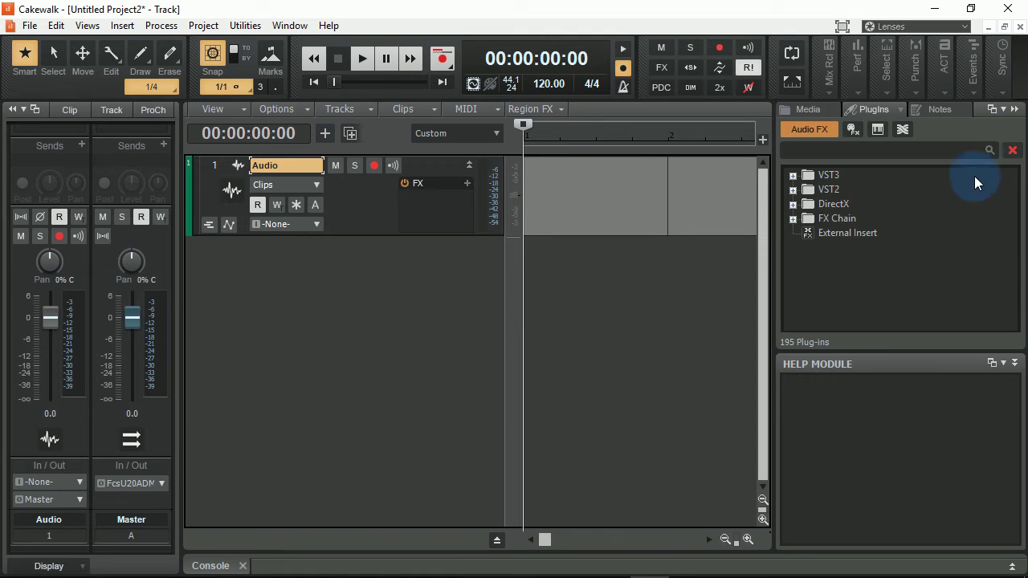
- Undock the Help Module into a floating window and close it
click(1003, 363)
click(964, 437)
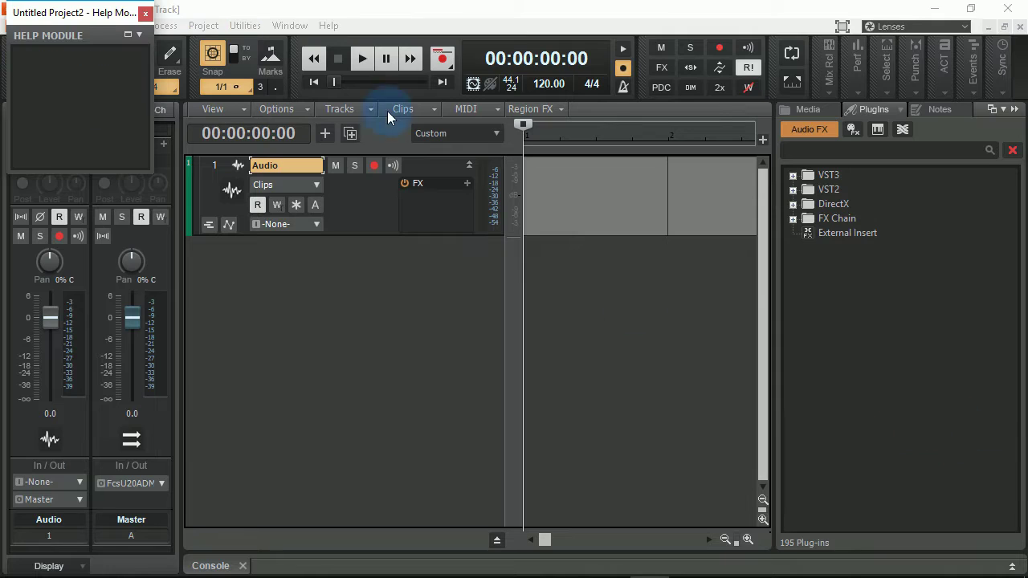
click(145, 14)
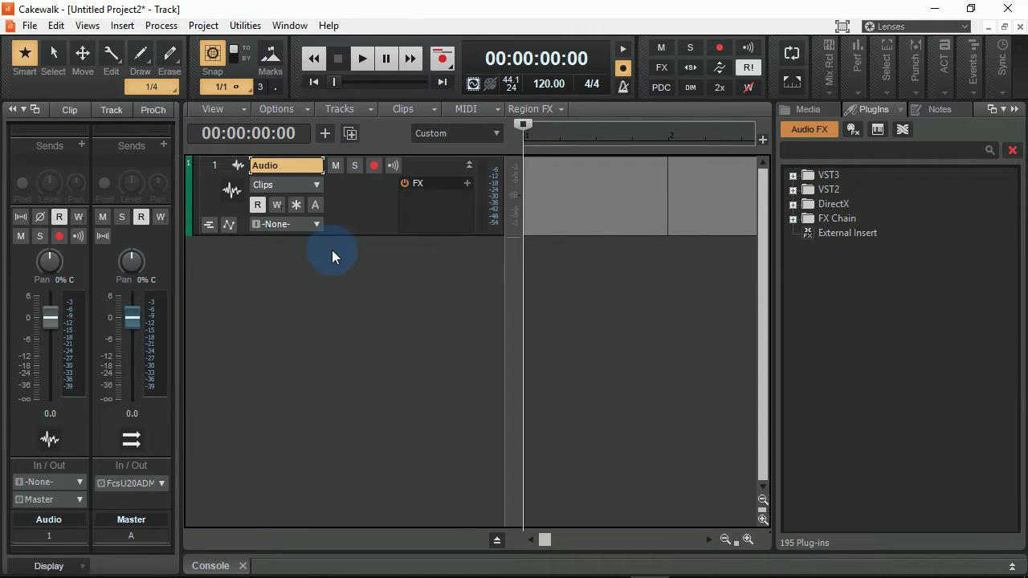
- Collapse the Browser and Inspector panels, leaving only the track view
click(793, 175)
click(793, 175)
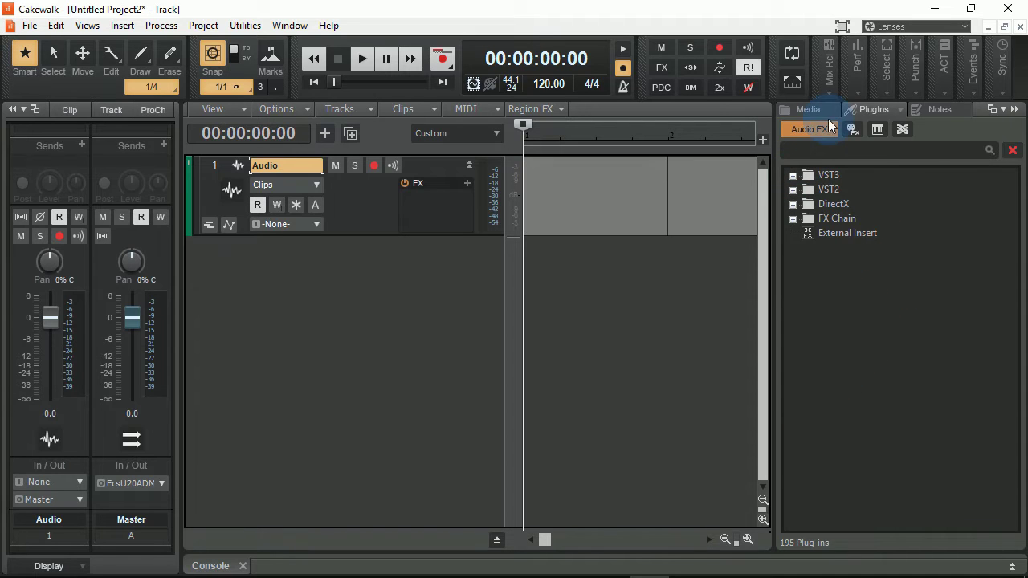
click(805, 109)
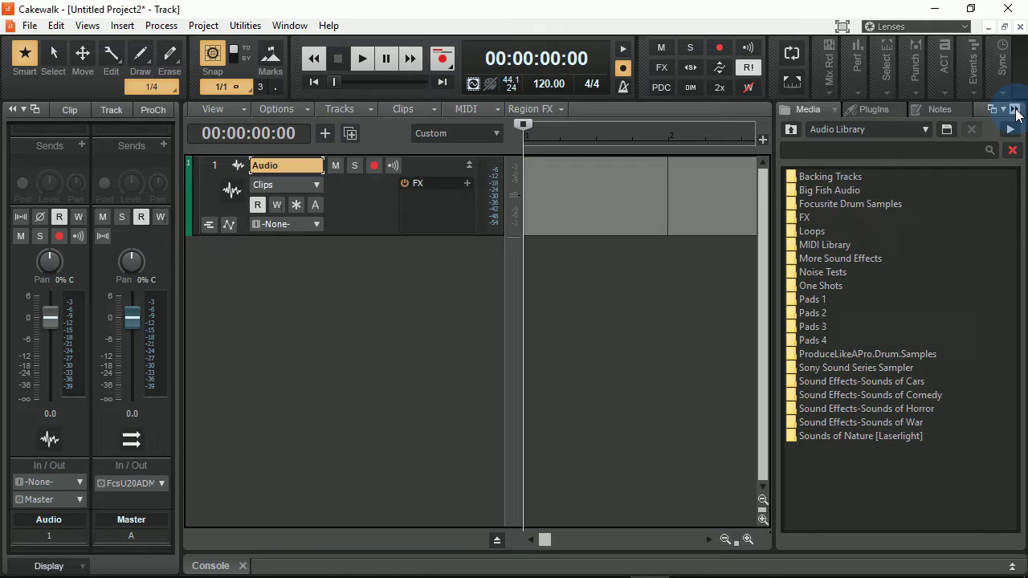
click(1015, 110)
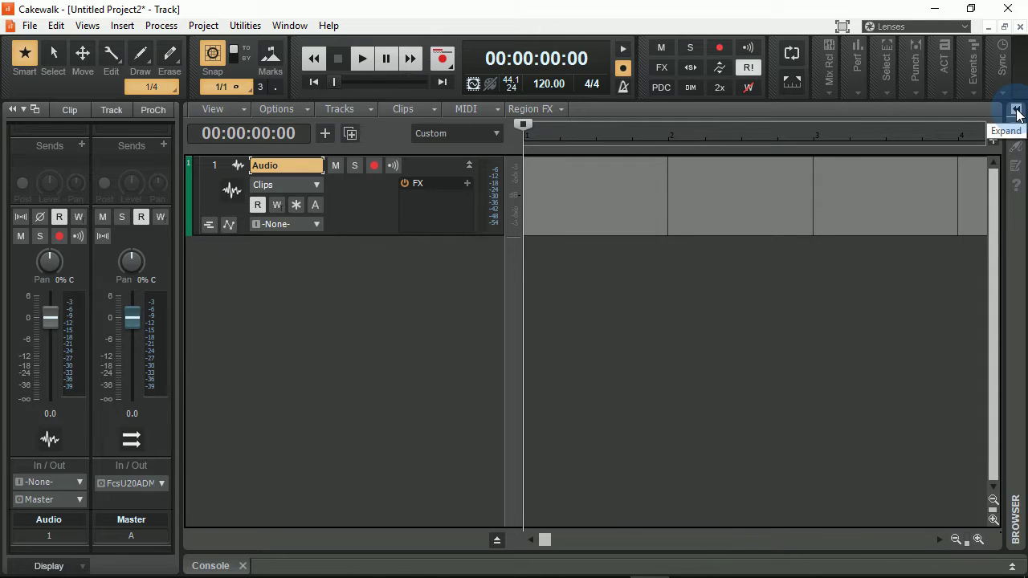
click(1016, 111)
click(1015, 110)
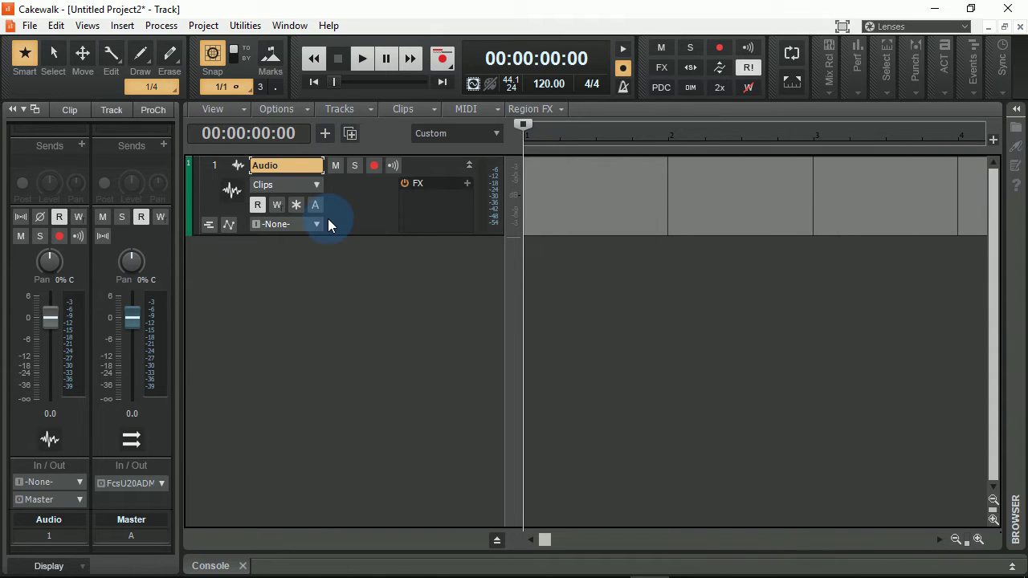
click(12, 109)
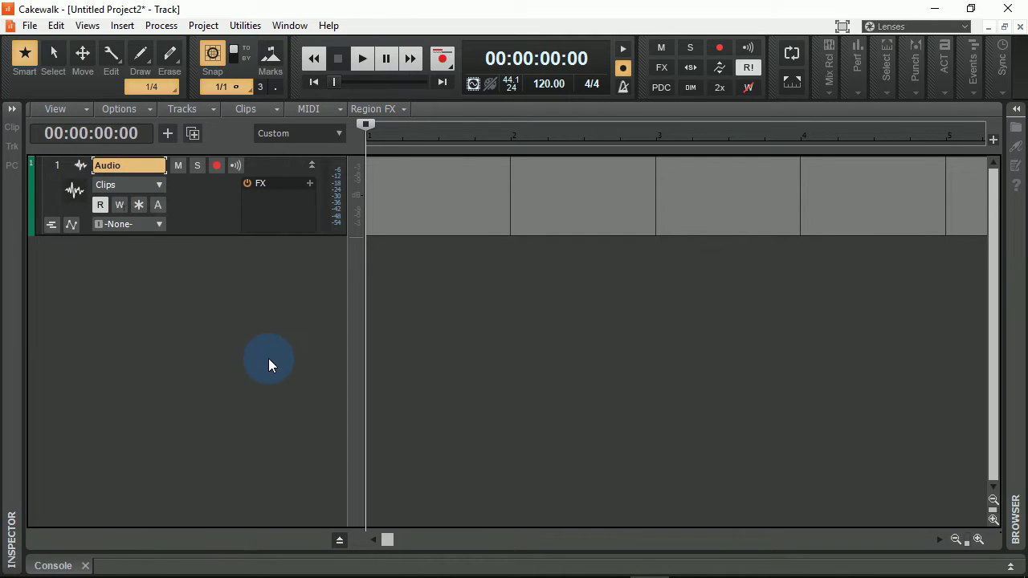
click(12, 109)
click(12, 109)
- Add three audio tracks routed to Master using the Advanced new-track options, then select all four
click(167, 133)
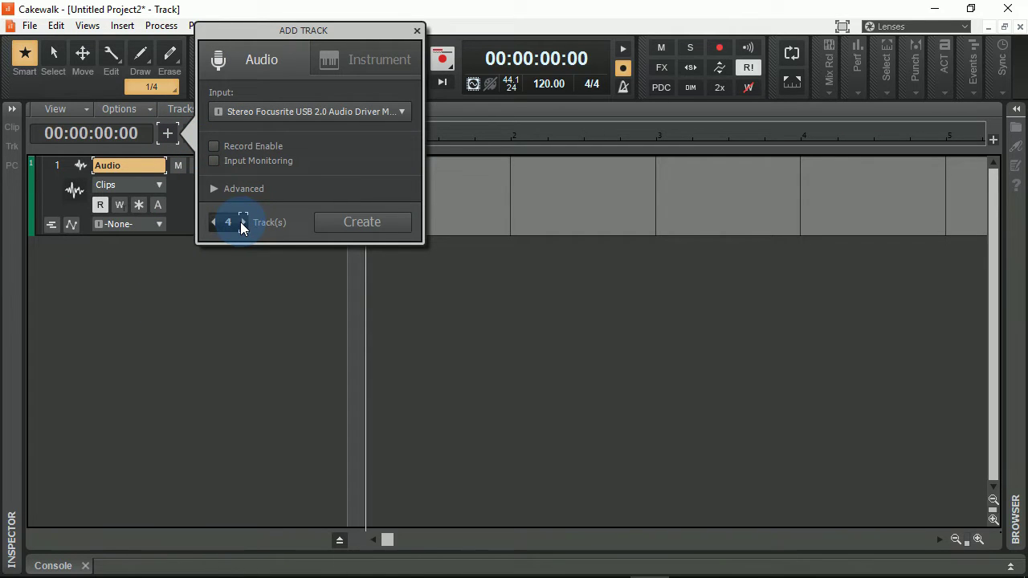
click(219, 191)
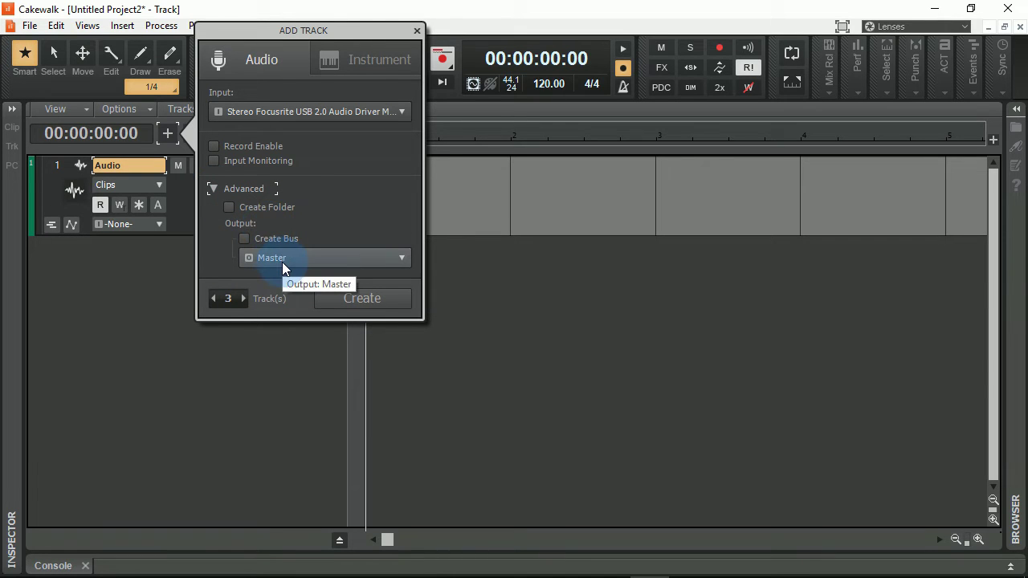
click(362, 301)
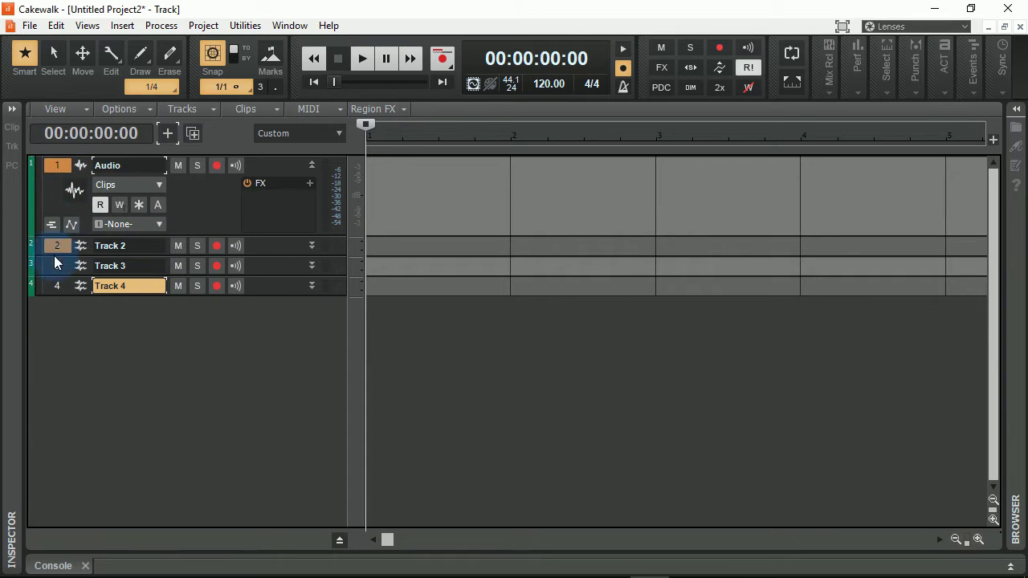
shift+click(64, 283)
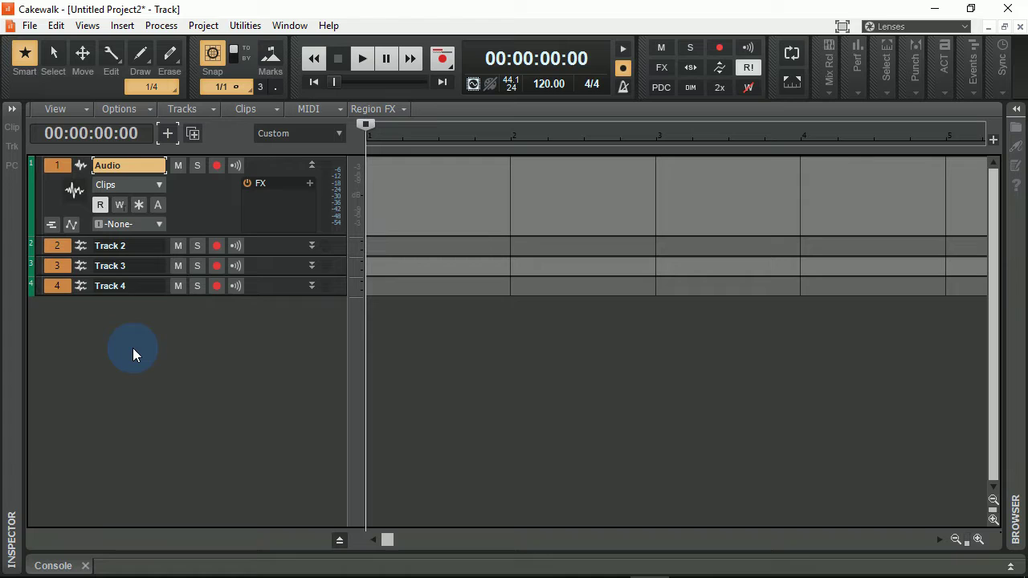
- Select tracks 1 to 3 together, then clear the track selection
ctrl+click(56, 169)
click(56, 164)
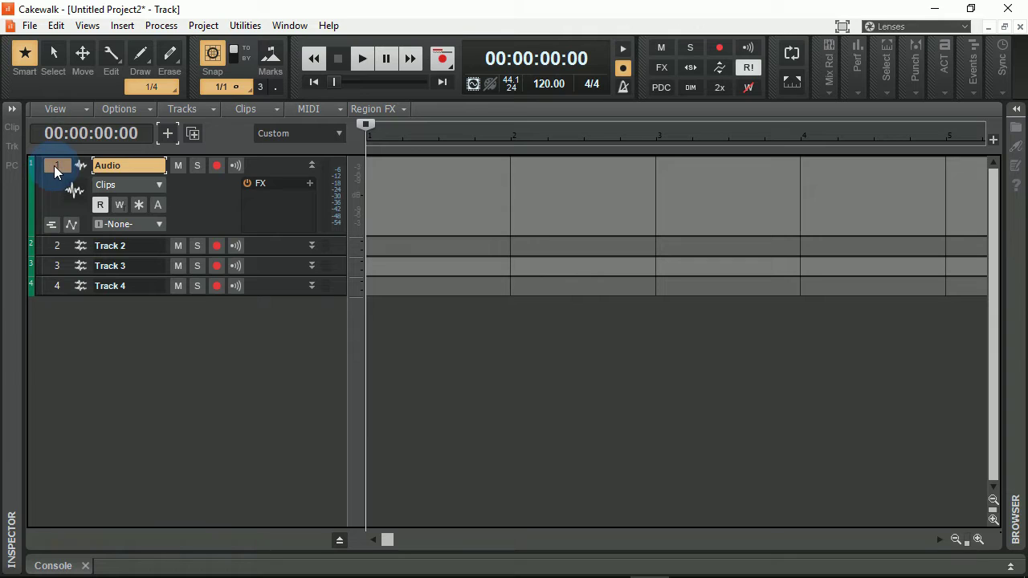
drag(54, 165, 50, 305)
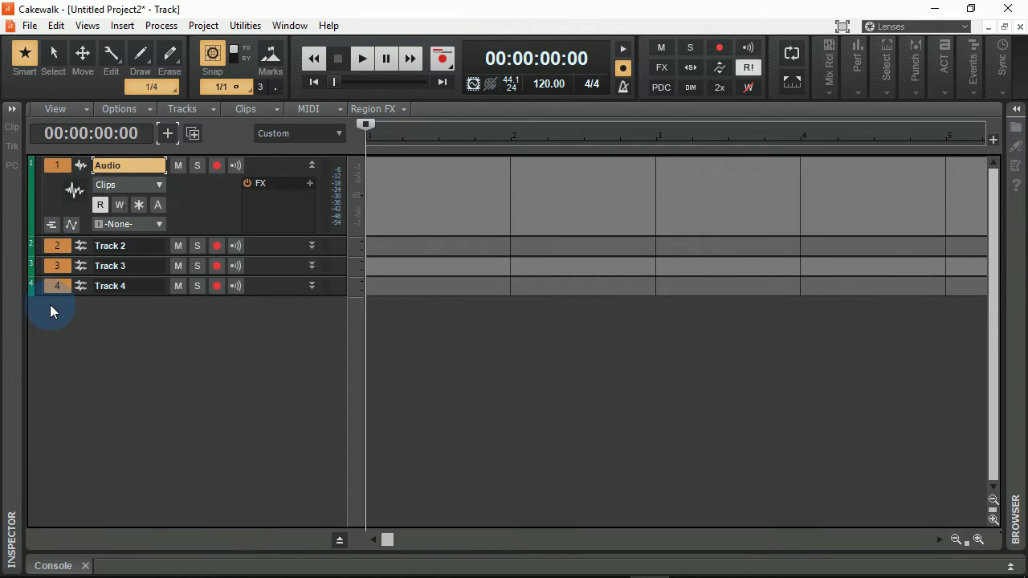
click(59, 178)
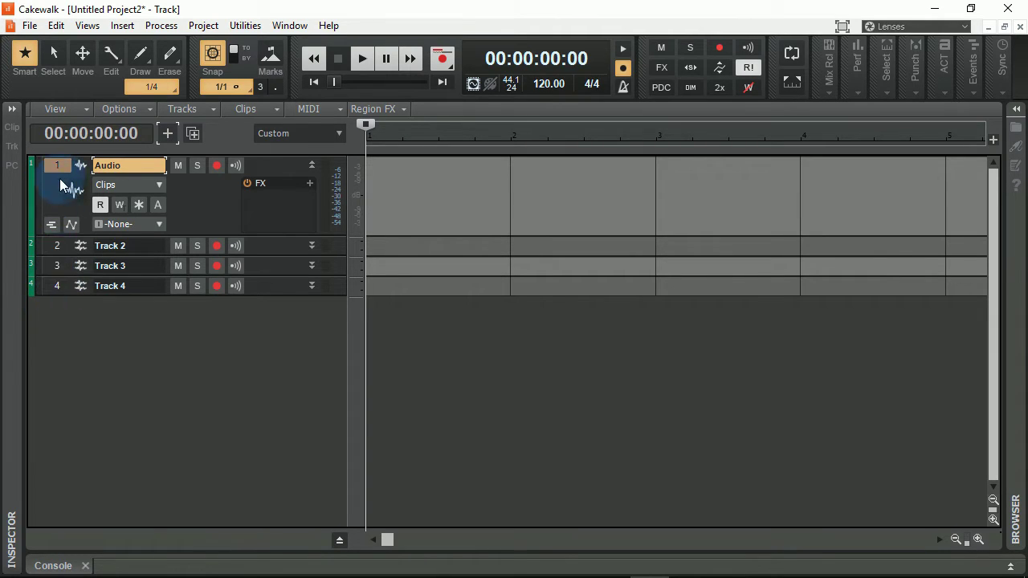
click(216, 286)
- Toggle mute, solo and record-arm on the tracks, then resize them to a compact height
drag(175, 166, 192, 128)
click(178, 167)
mouse_move(217, 164)
mouse_down()
mouse_move(215, 287)
mouse_move(198, 161)
mouse_up()
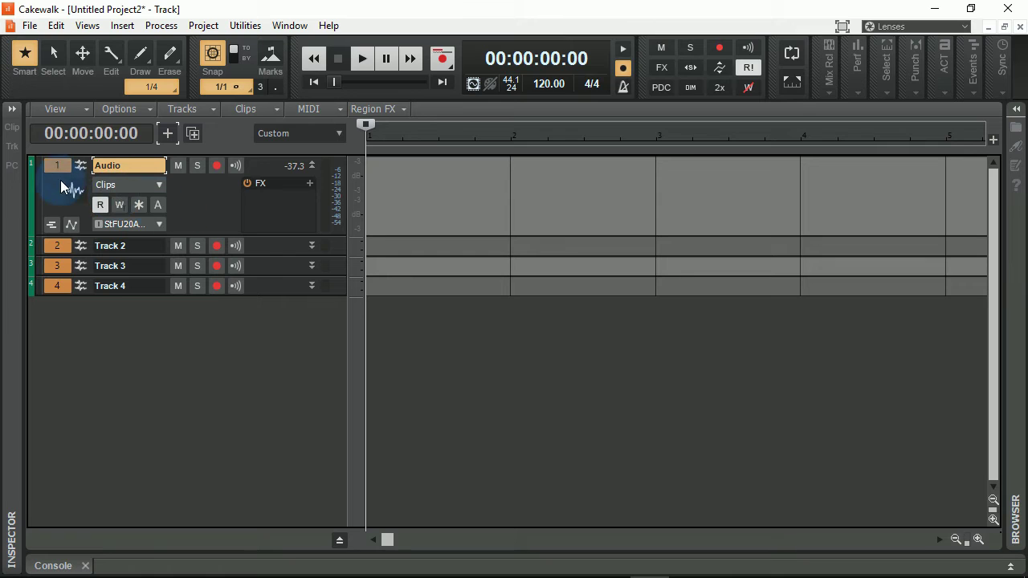
drag(269, 236, 265, 256)
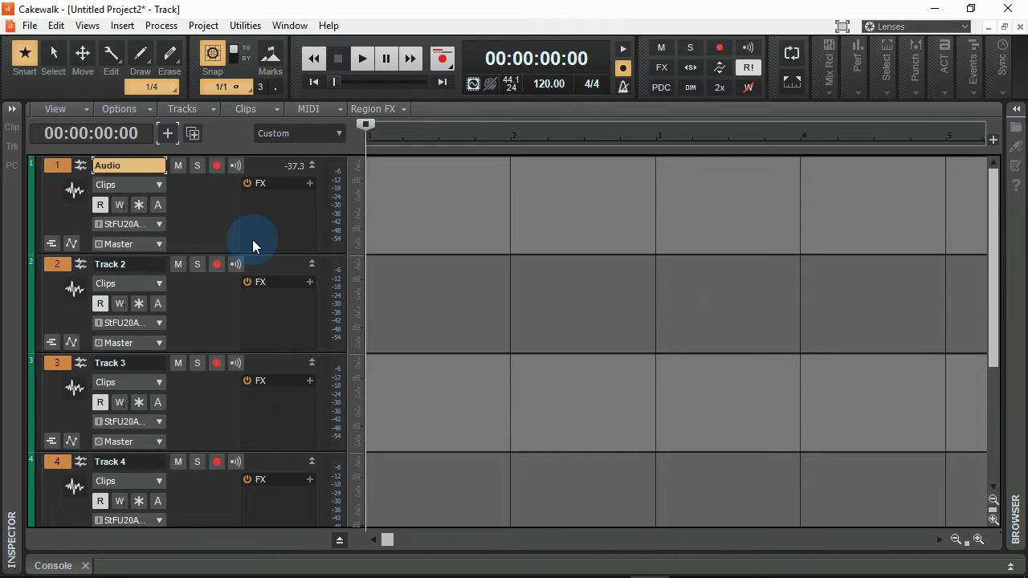
drag(259, 256, 268, 223)
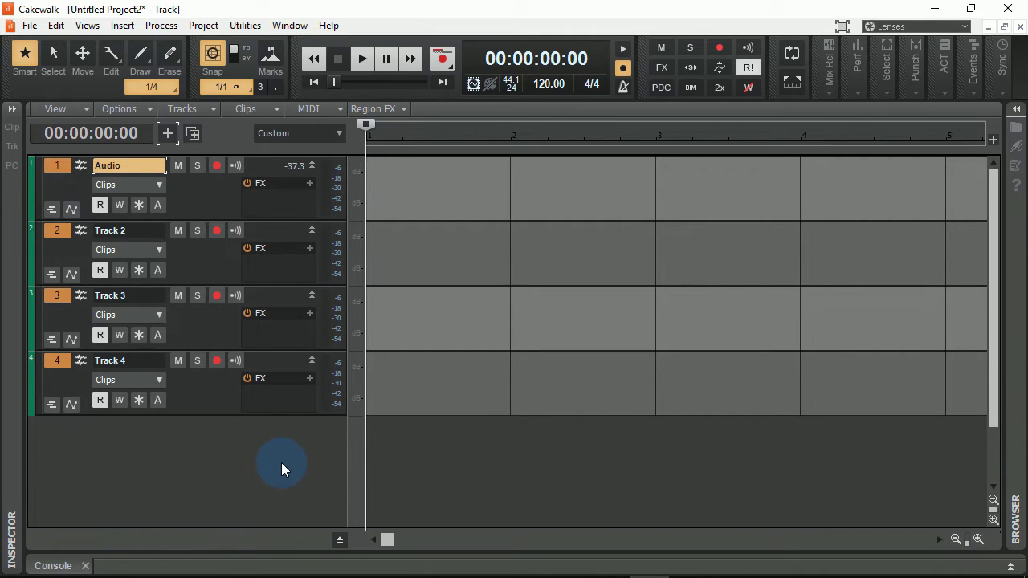
- Rename the tracks through their name fields, entering 'Guitars' and moving on to the next track
click(64, 190)
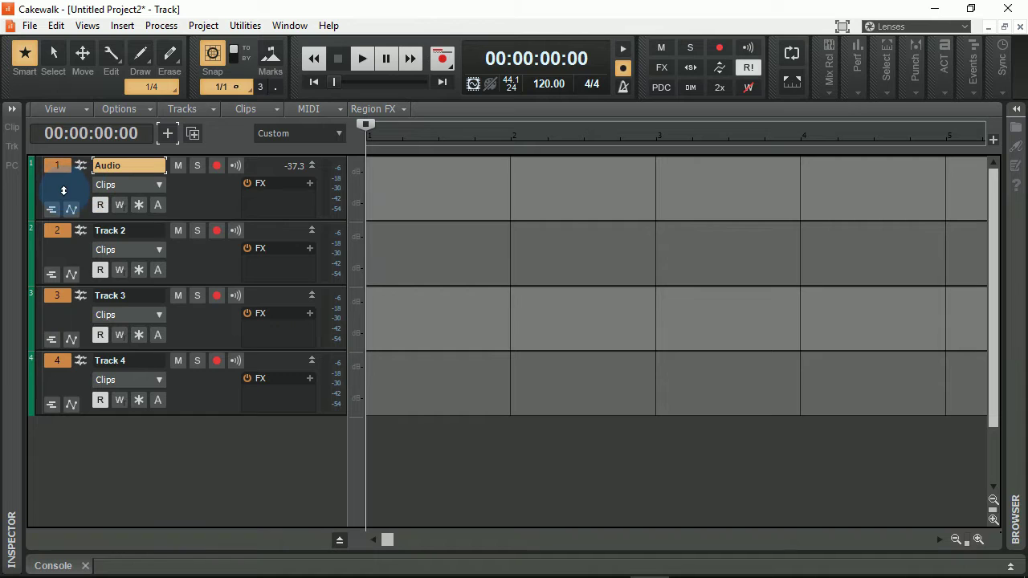
double_click(137, 163)
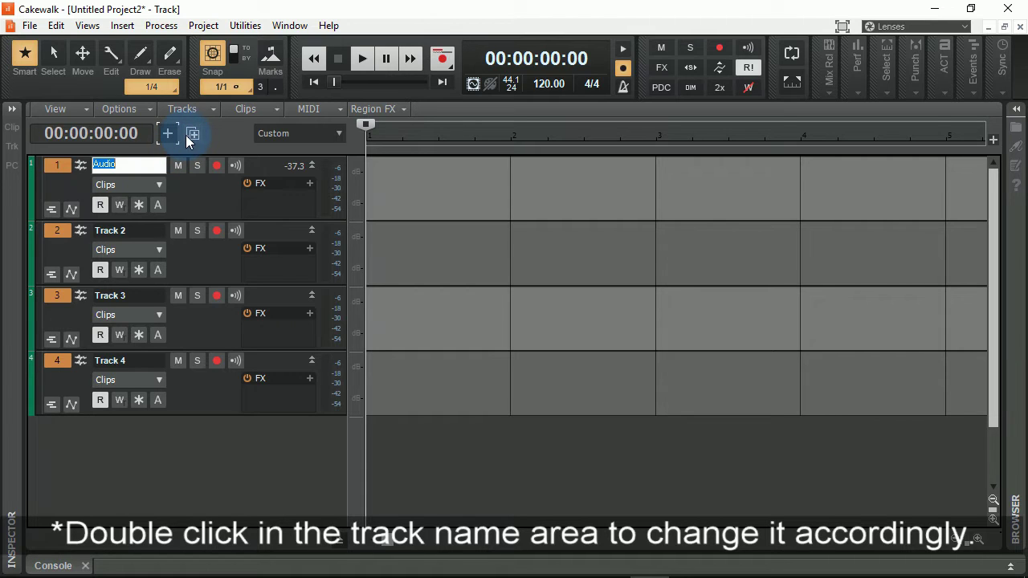
text(Guit)
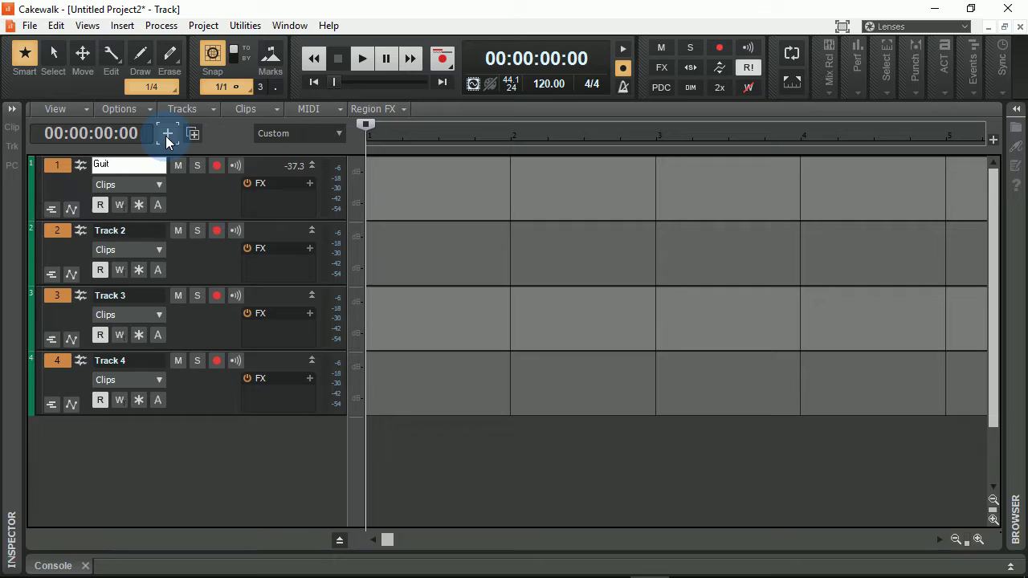
text(ars)
double_click(139, 234)
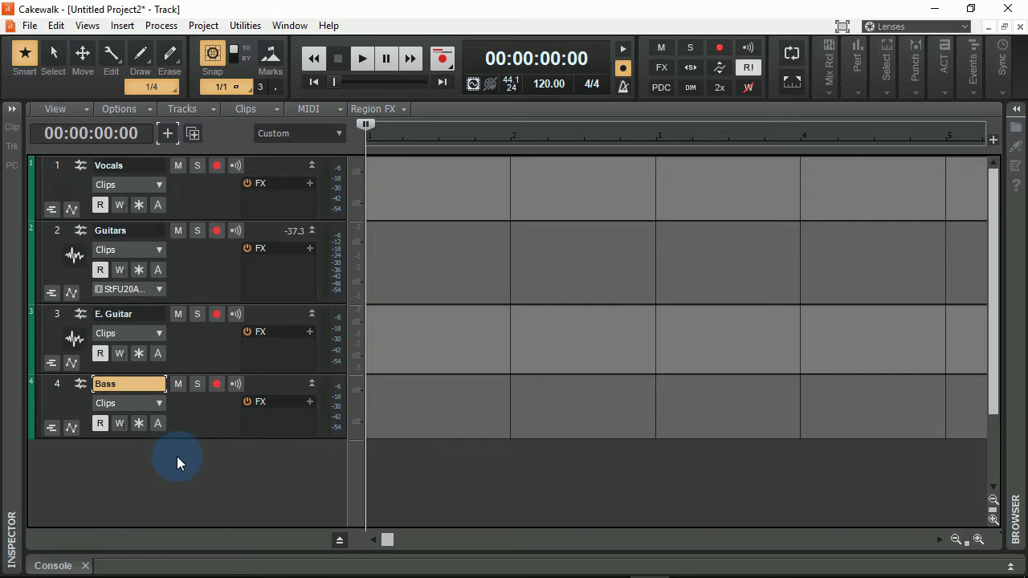
- Insert the AD2 Stereo Template from Soft Synth Track Templates in the empty track area
right_click(207, 455)
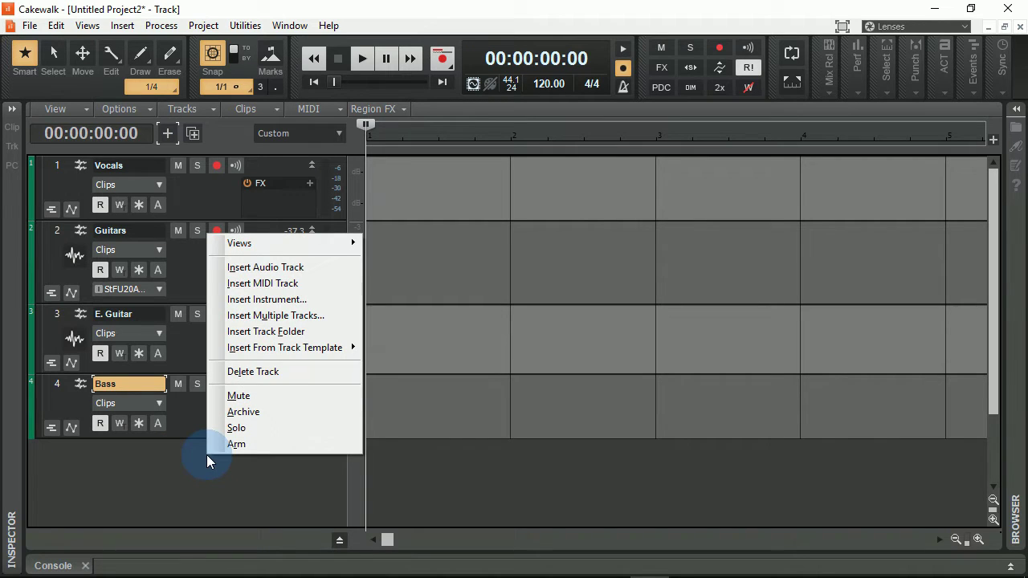
mouse_move(291, 353)
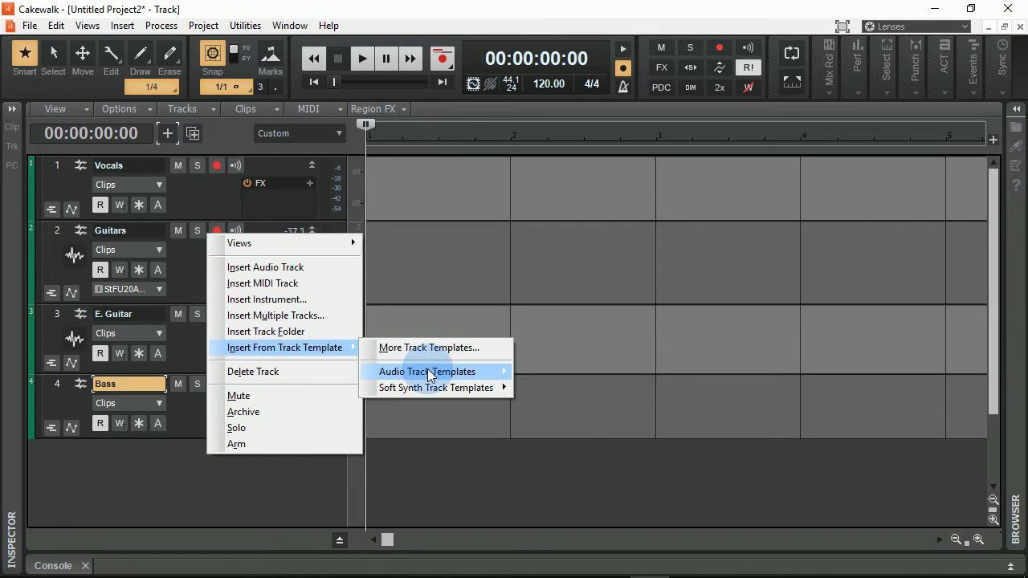
mouse_move(428, 370)
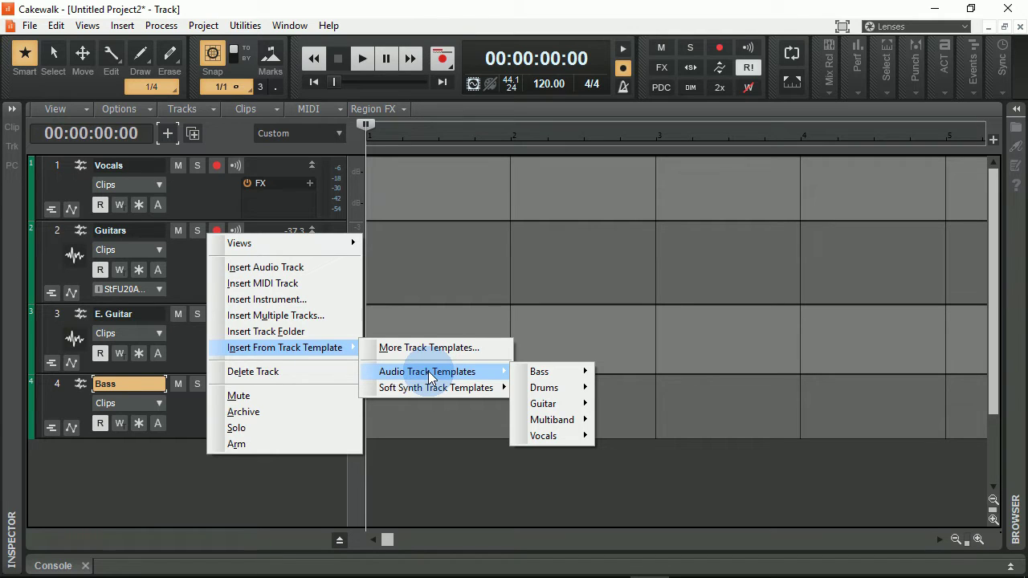
mouse_move(435, 388)
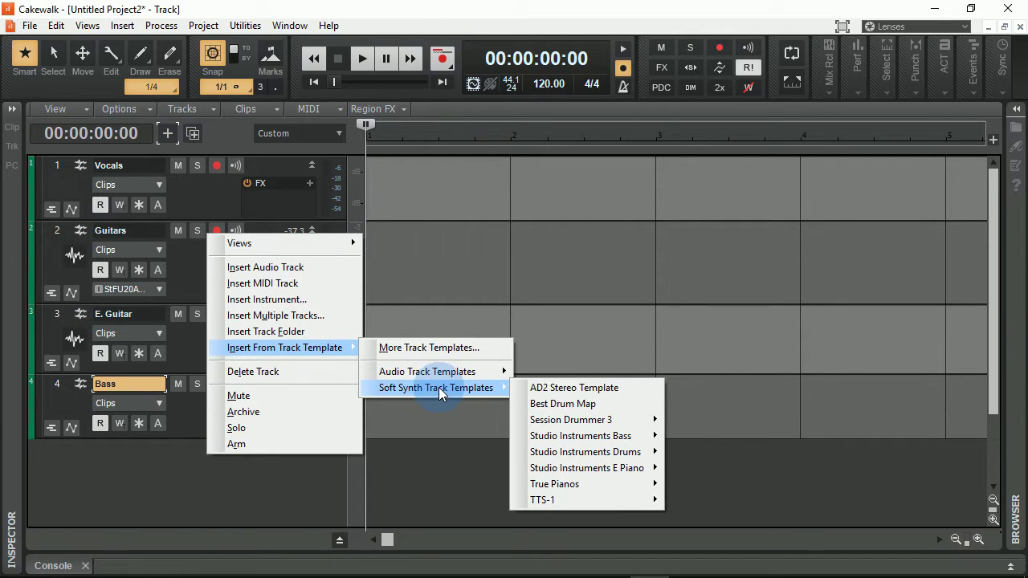
click(626, 389)
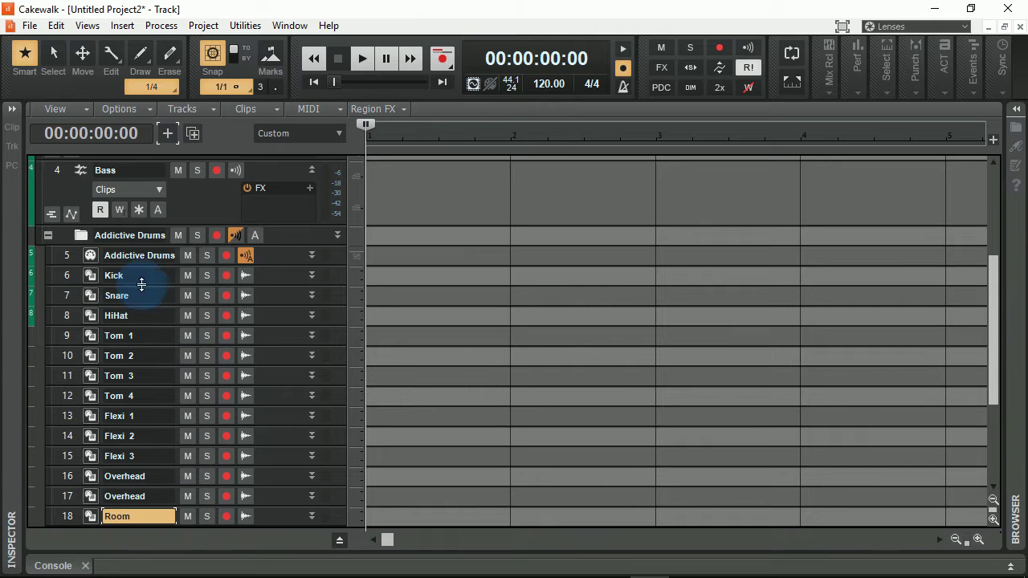
- Open Addictive Drums 2, dismiss the preset error, play the Blues Song 05 groove, then minimise it
click(96, 257)
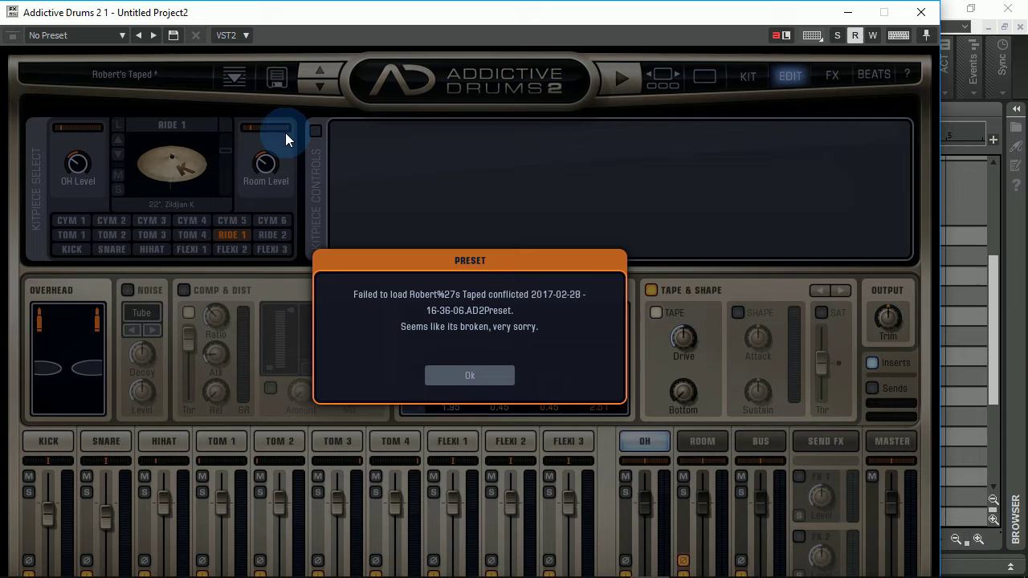
click(467, 374)
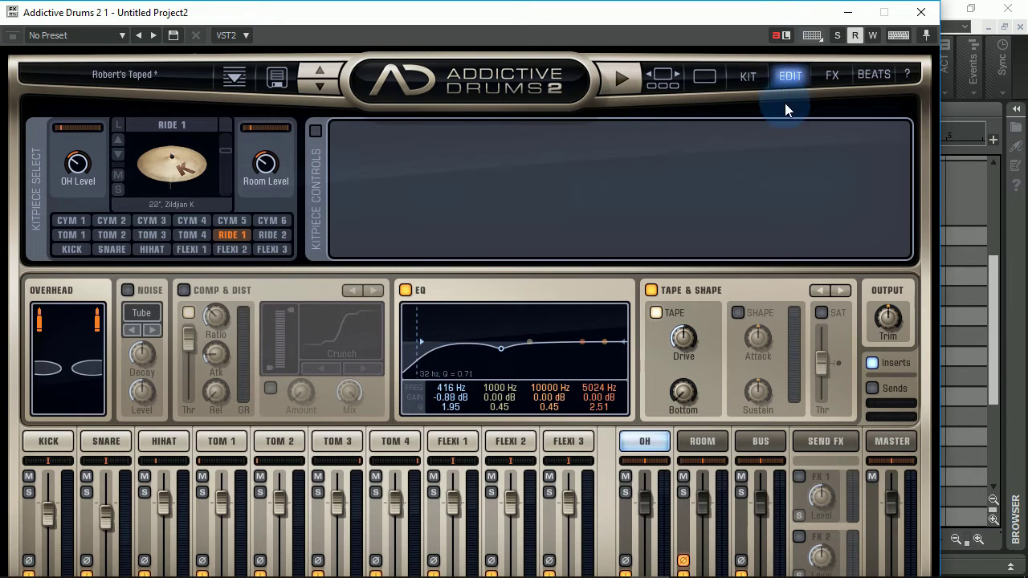
click(859, 83)
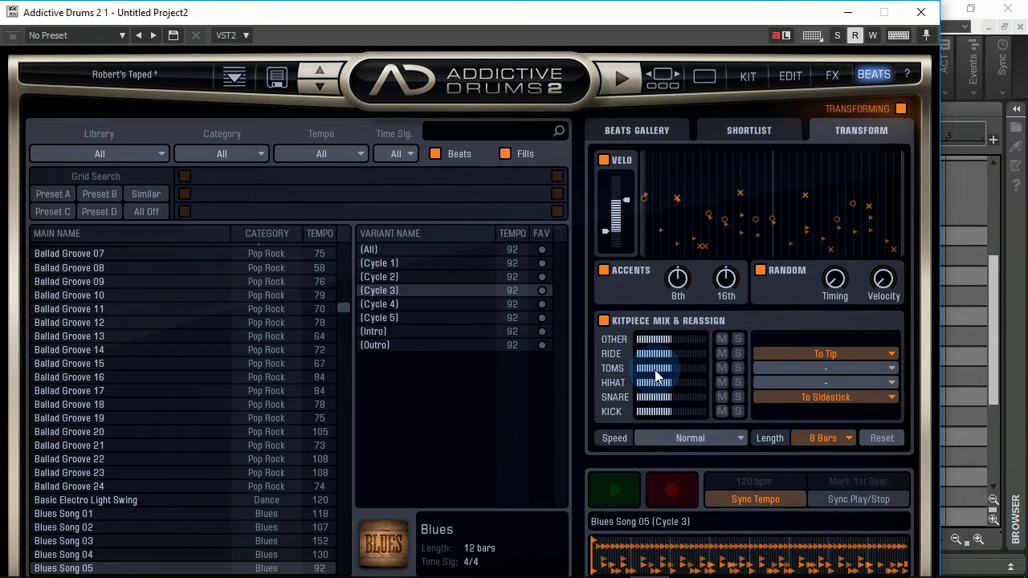
click(627, 481)
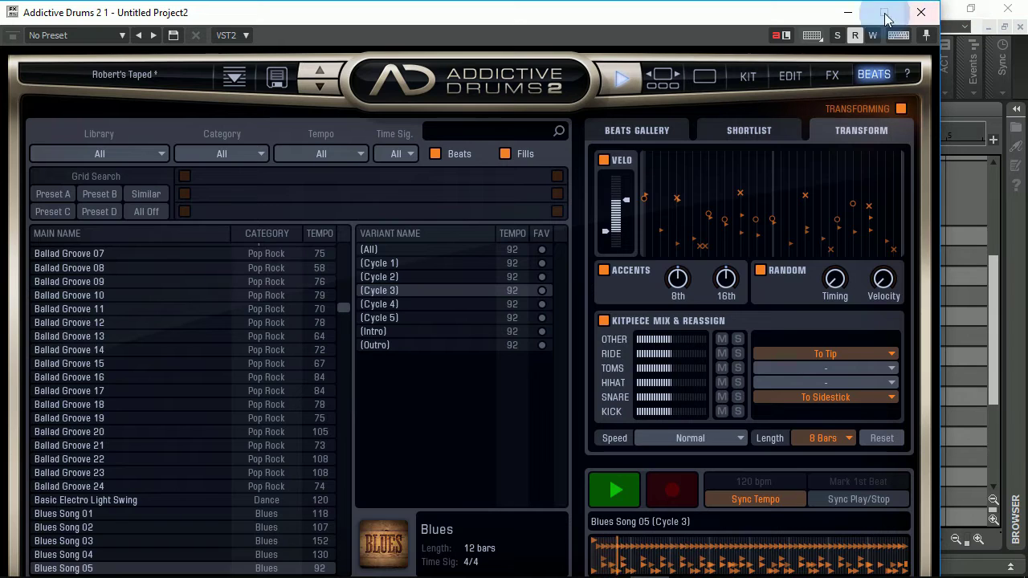
click(849, 12)
click(429, 330)
click(328, 281)
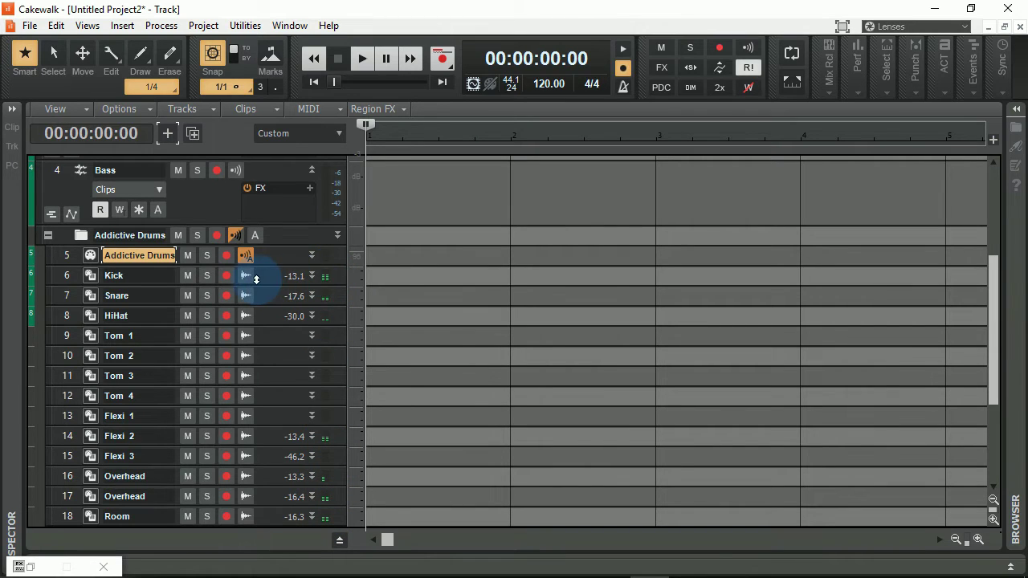
drag(273, 284, 266, 391)
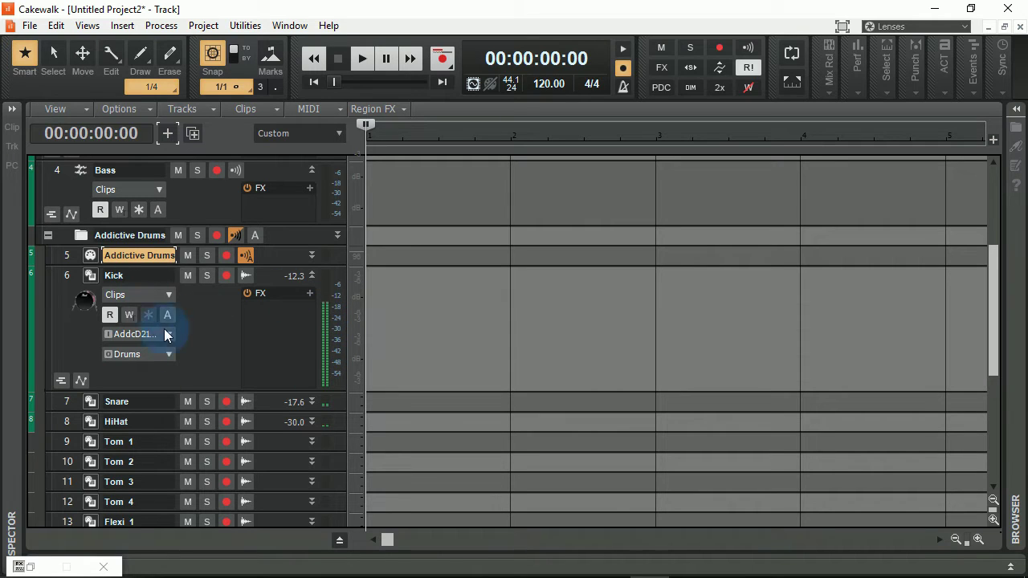
drag(278, 390, 285, 292)
scroll(263, 441, down, 3)
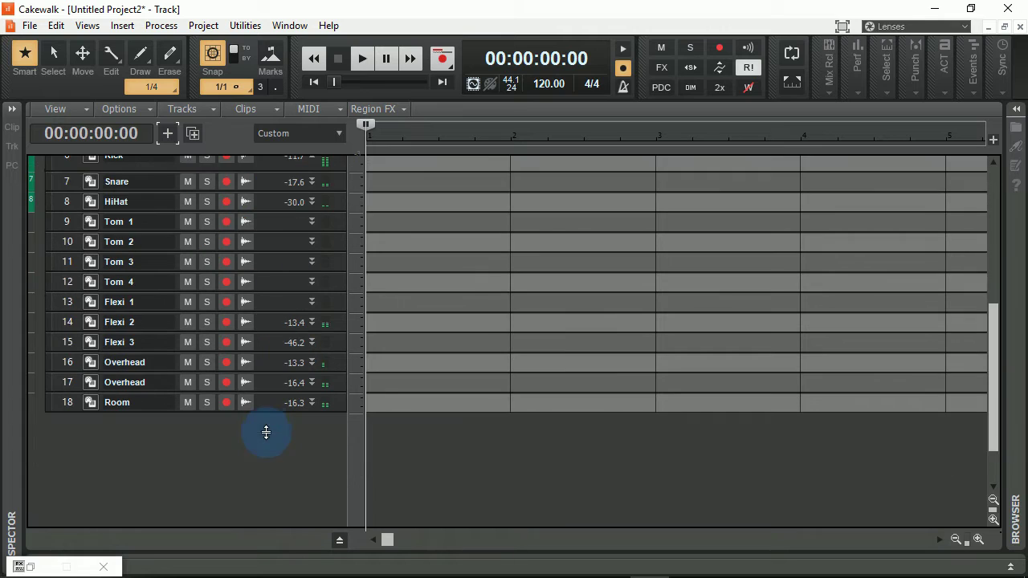
scroll(267, 425, up, 3)
scroll(270, 413, down, 1)
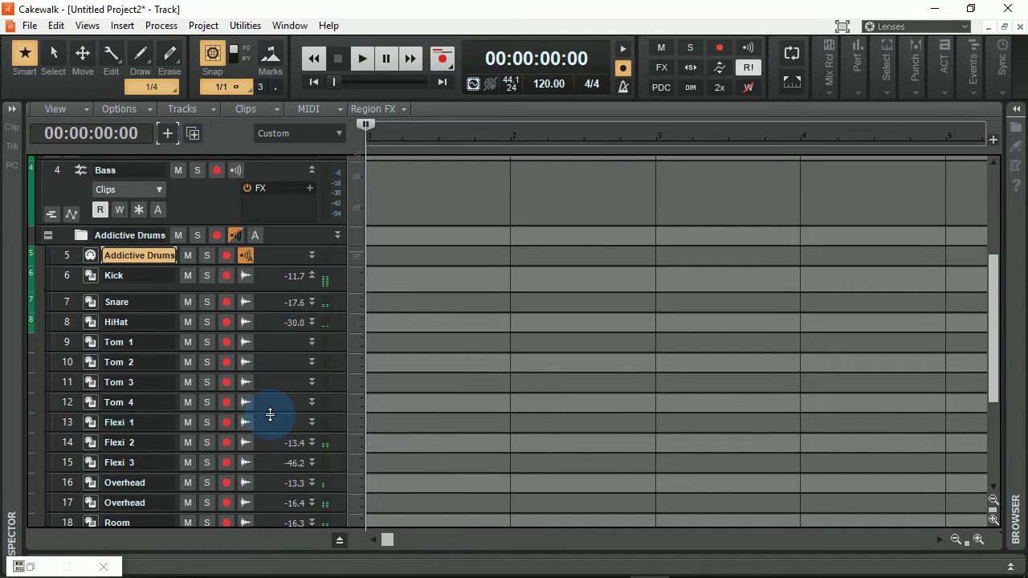
scroll(270, 409, down, 1)
scroll(270, 410, up, 1)
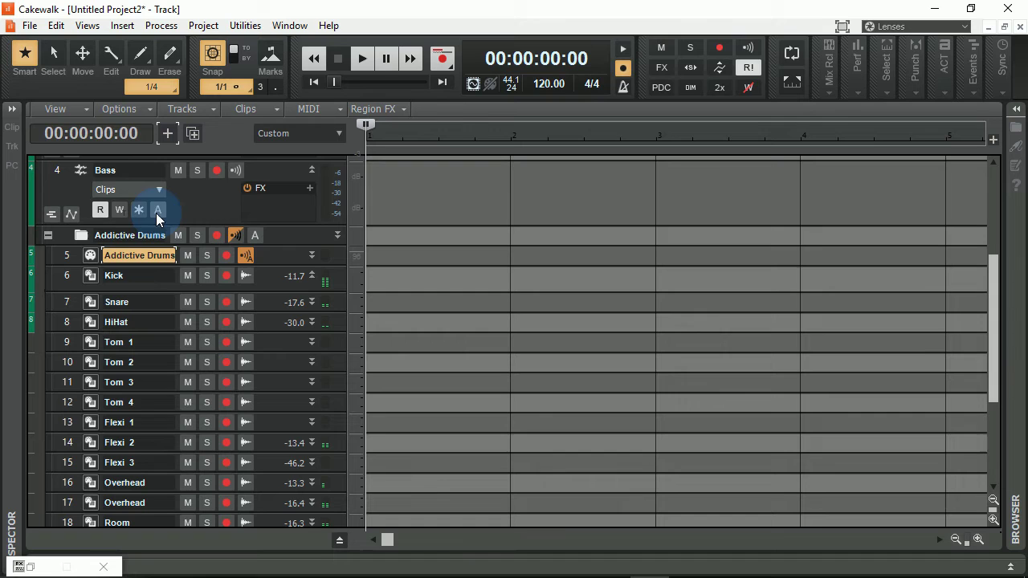
click(92, 257)
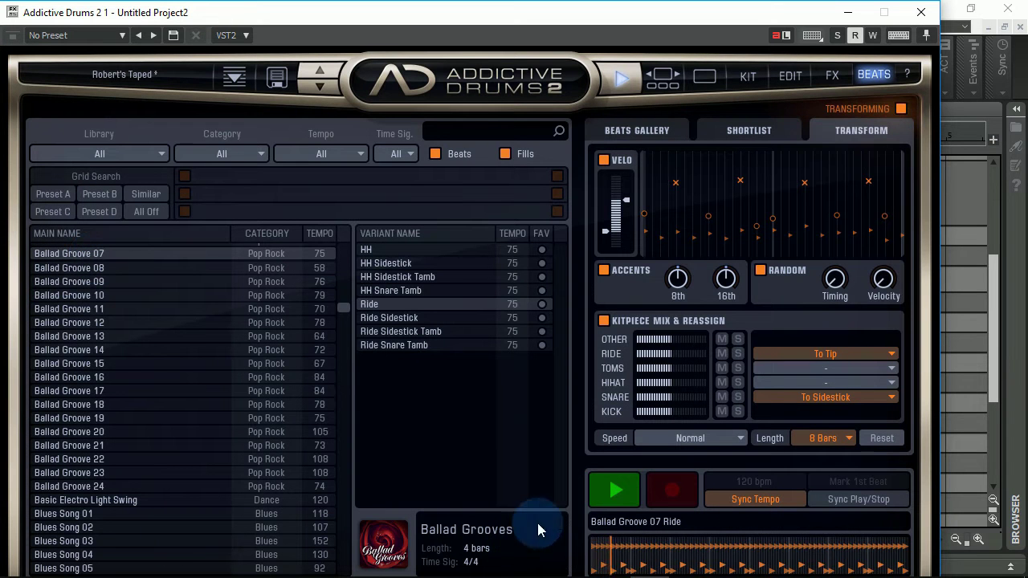
click(921, 12)
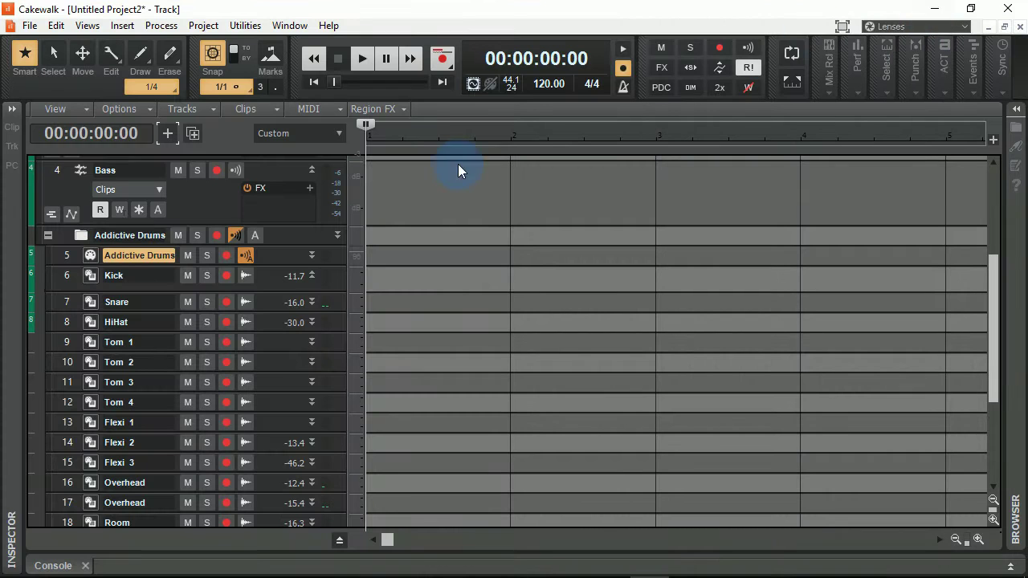
- Collapse the Addictive Drums folder, enlarge Vocals, then fit all tracks evenly with the F shortcut
click(49, 235)
scroll(265, 431, up, 3)
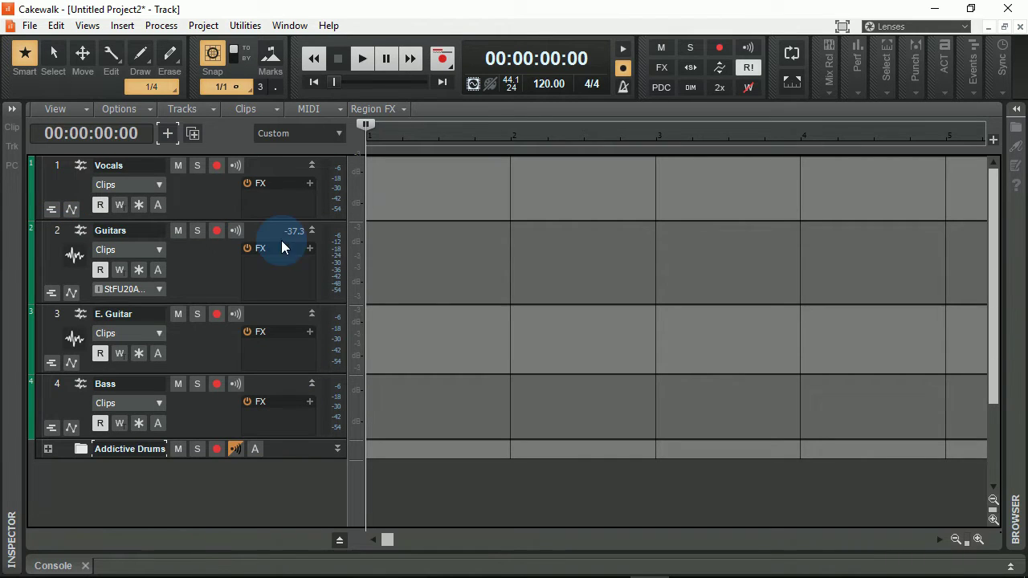
drag(268, 219, 281, 479)
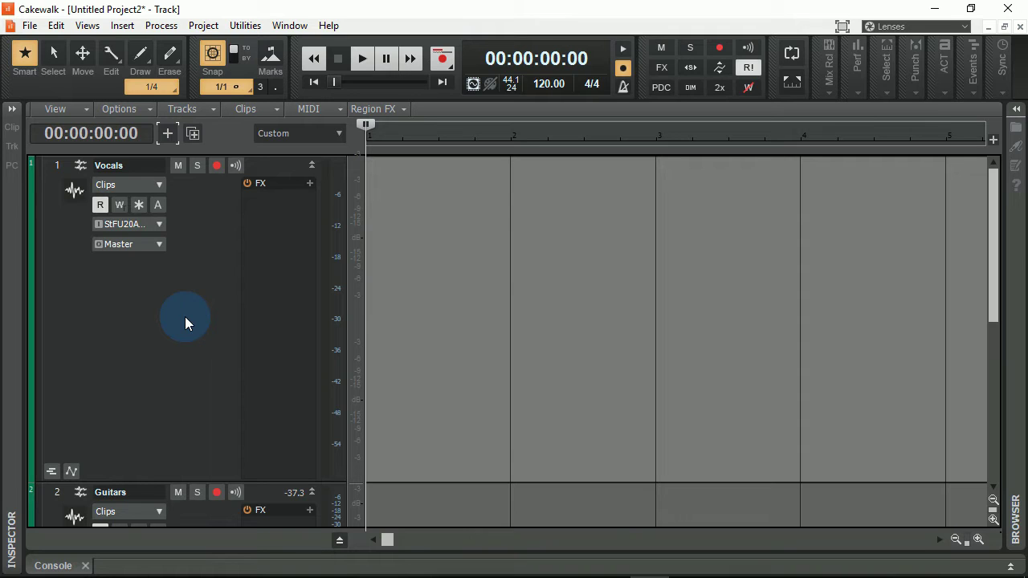
key(f)
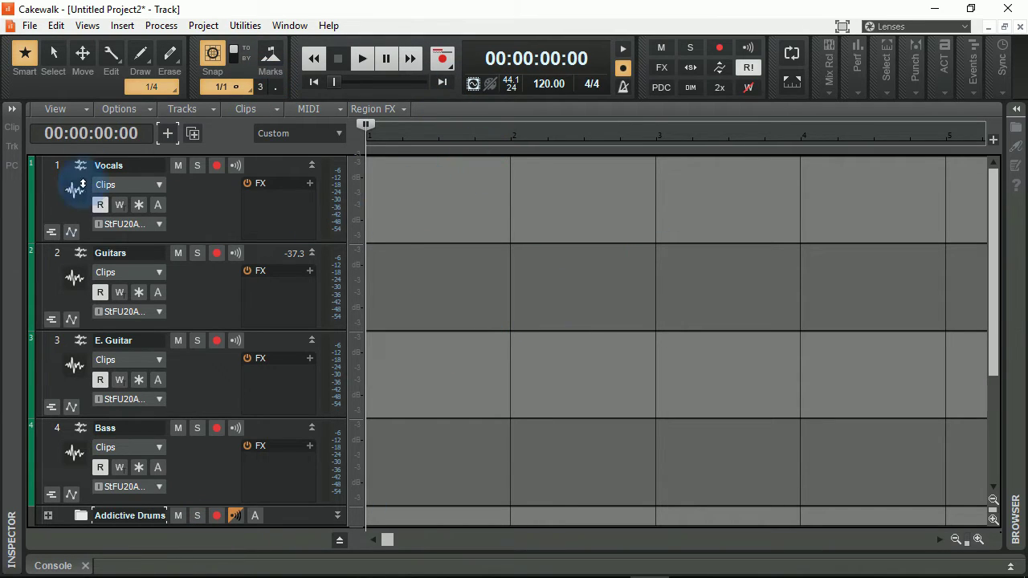
- Colour the Vocals track blue from the Track Color palette
click(51, 191)
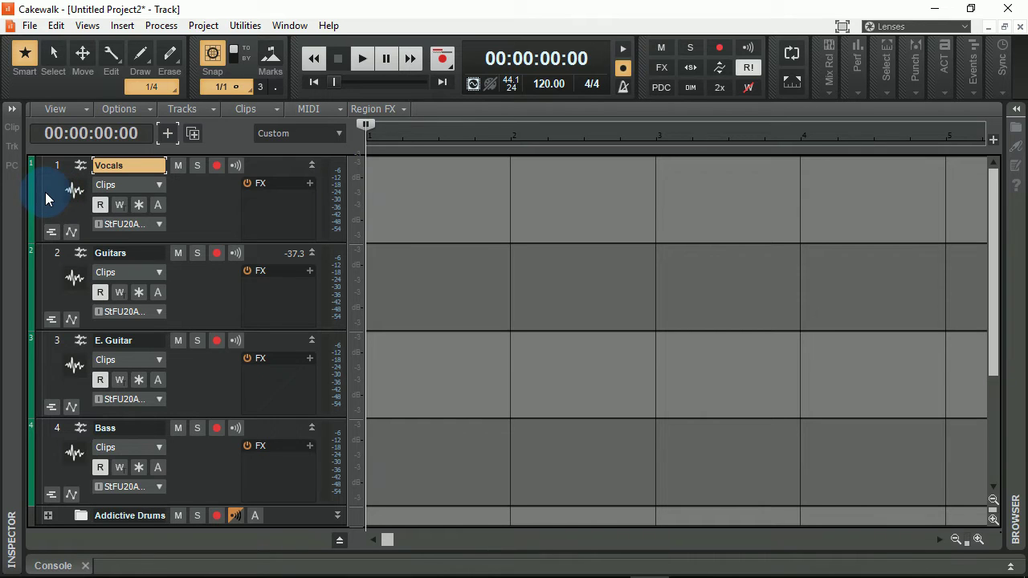
click(39, 192)
click(537, 260)
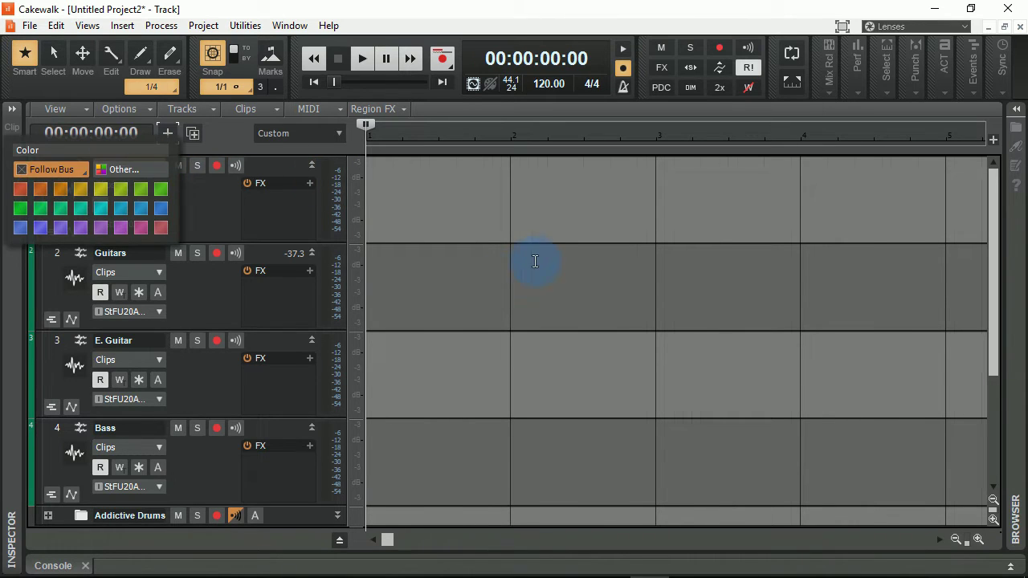
click(42, 205)
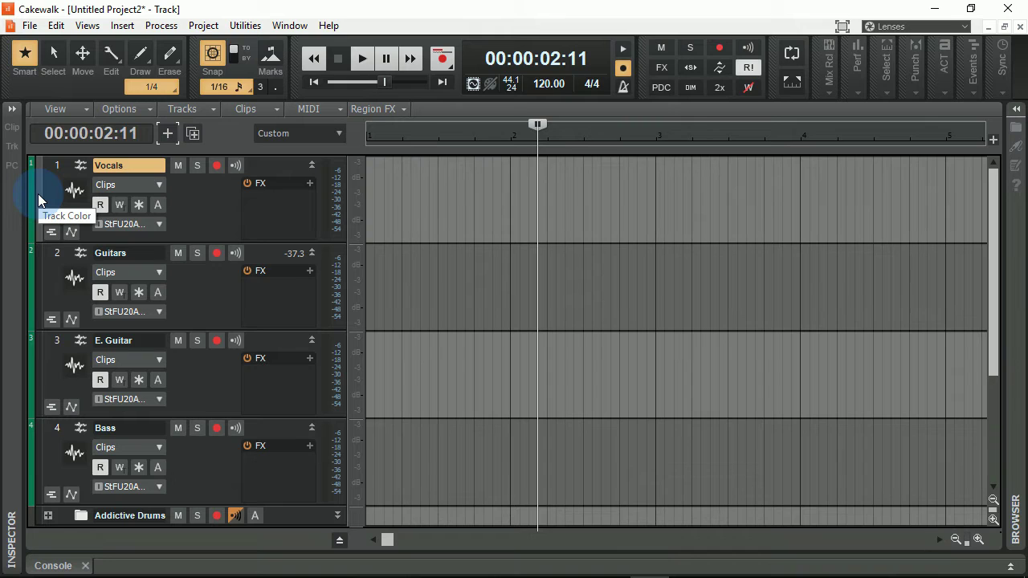
click(37, 193)
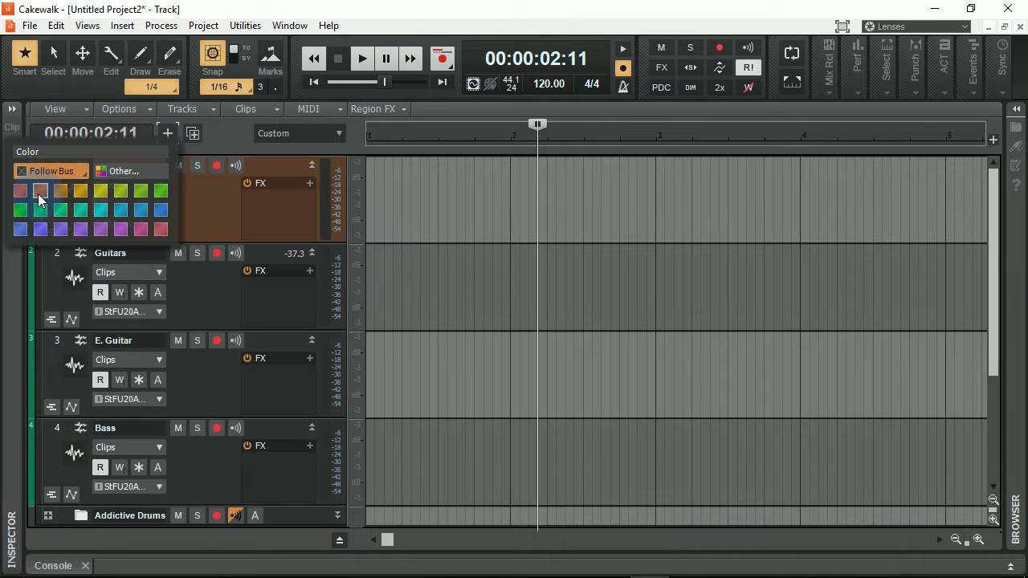
click(160, 211)
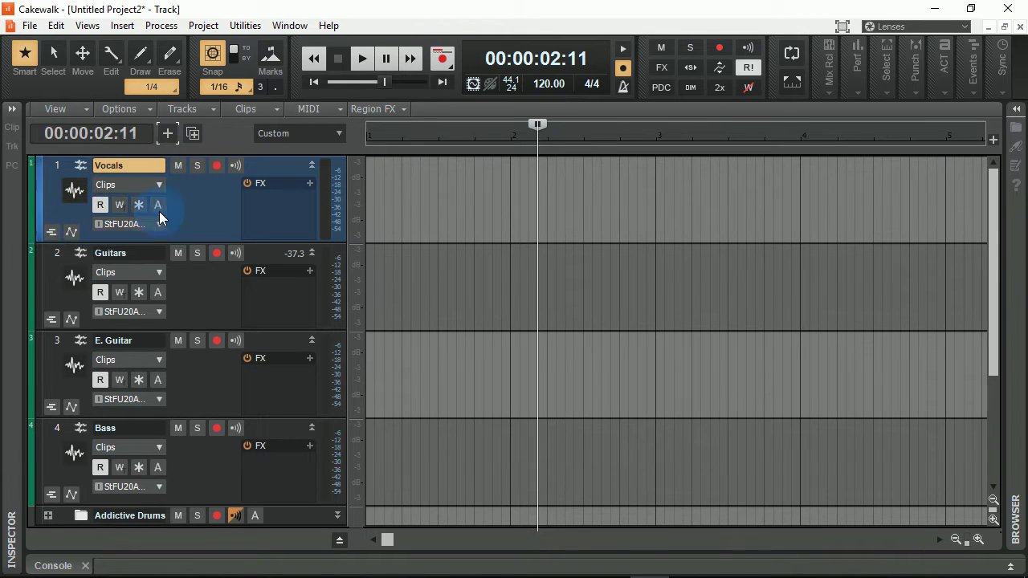
- Colour Guitars brown, E. Guitar red and Bass blue
click(39, 269)
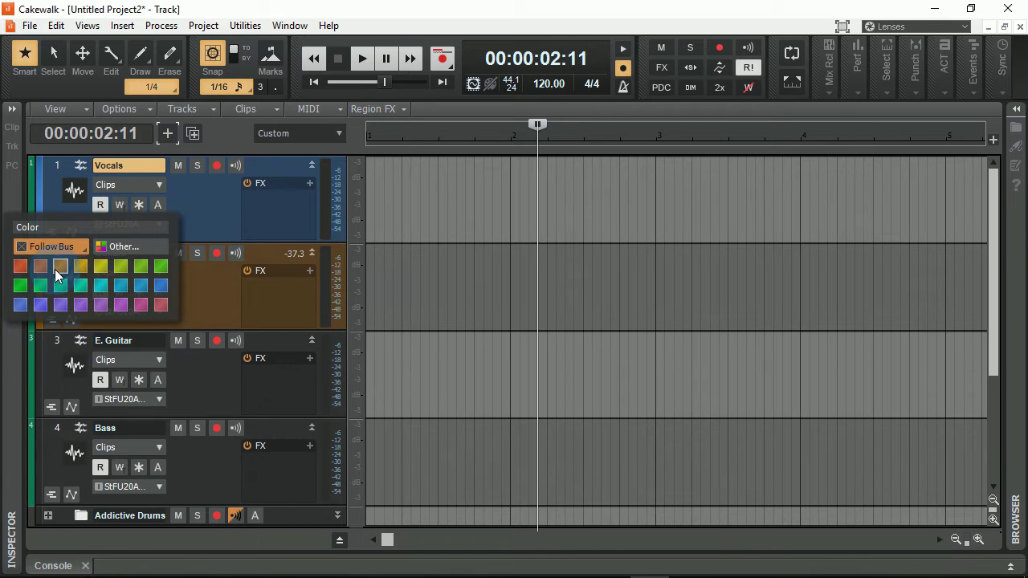
click(55, 269)
click(41, 373)
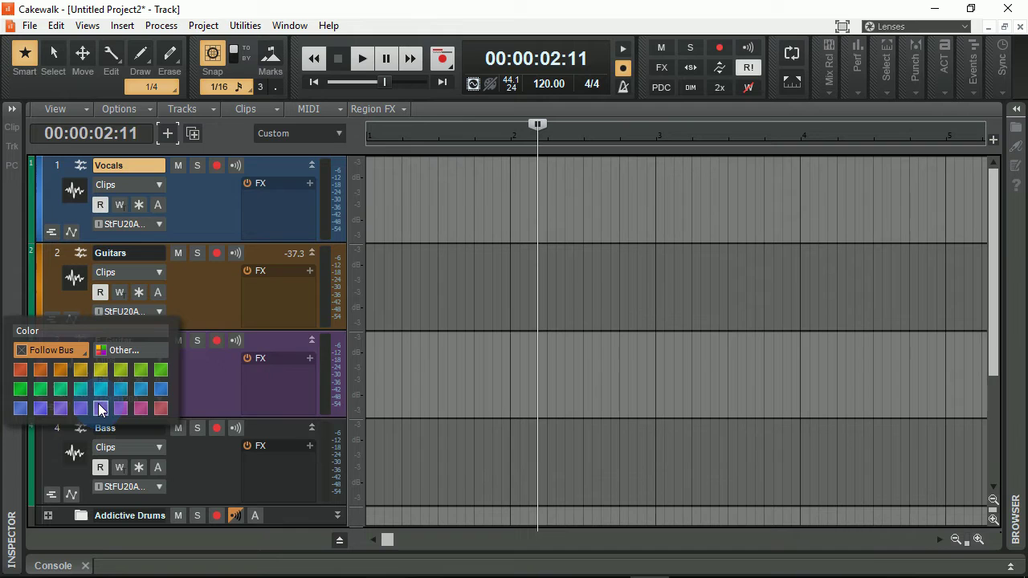
click(20, 370)
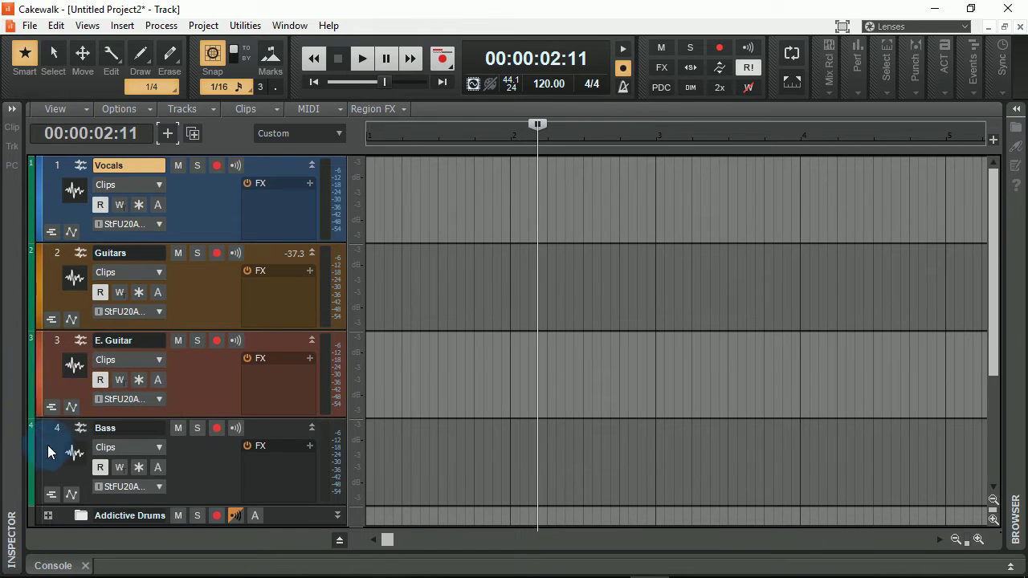
click(40, 448)
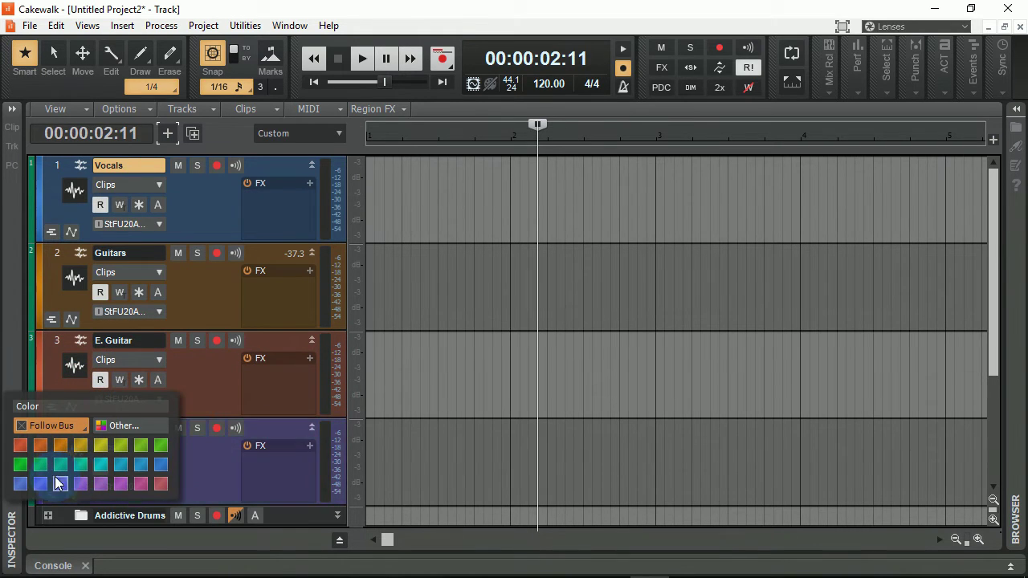
click(23, 484)
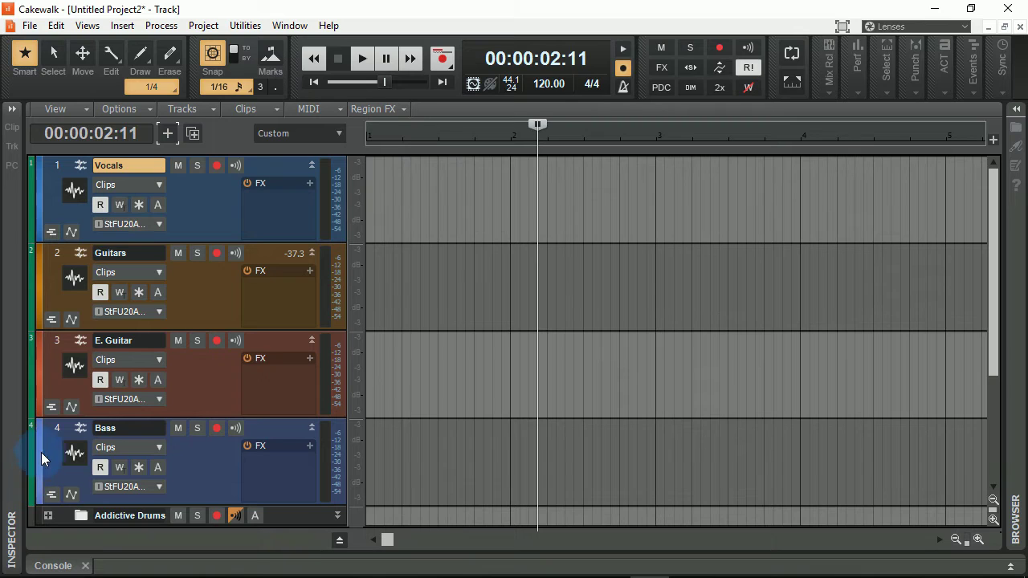
click(41, 452)
click(42, 484)
click(275, 296)
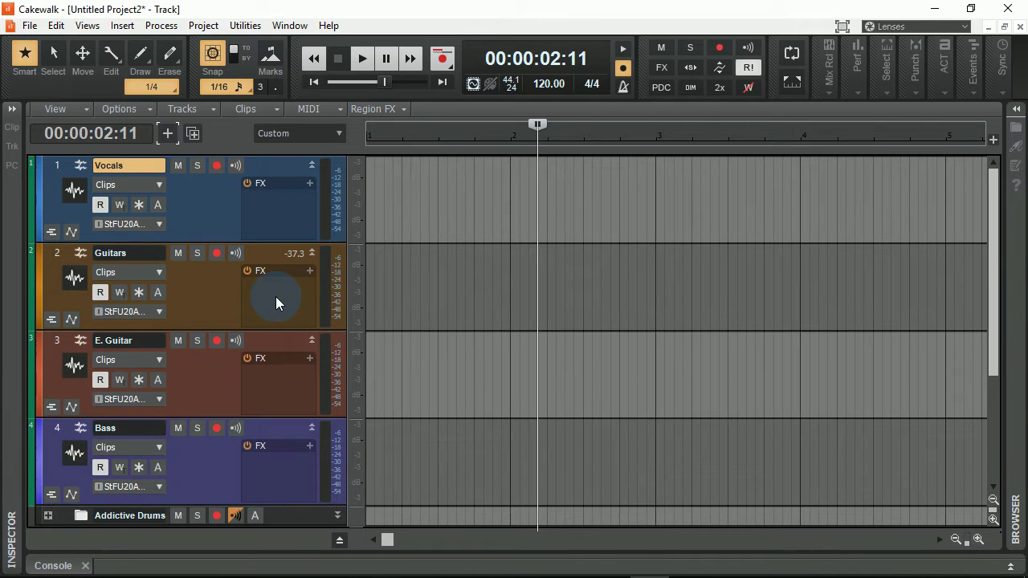
- Load the U89 1A microphone image as the Vocals track icon
right_click(74, 189)
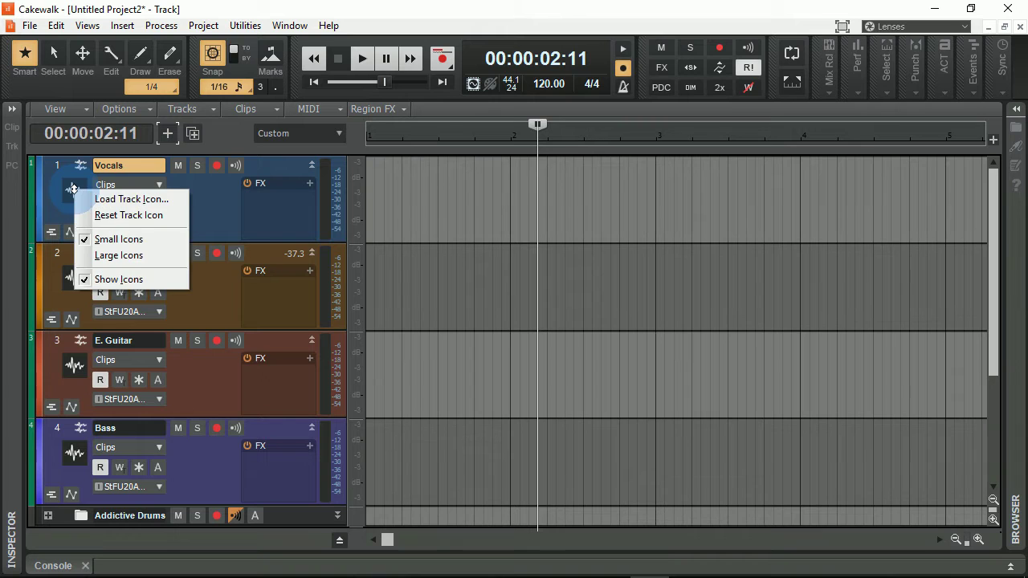
click(113, 208)
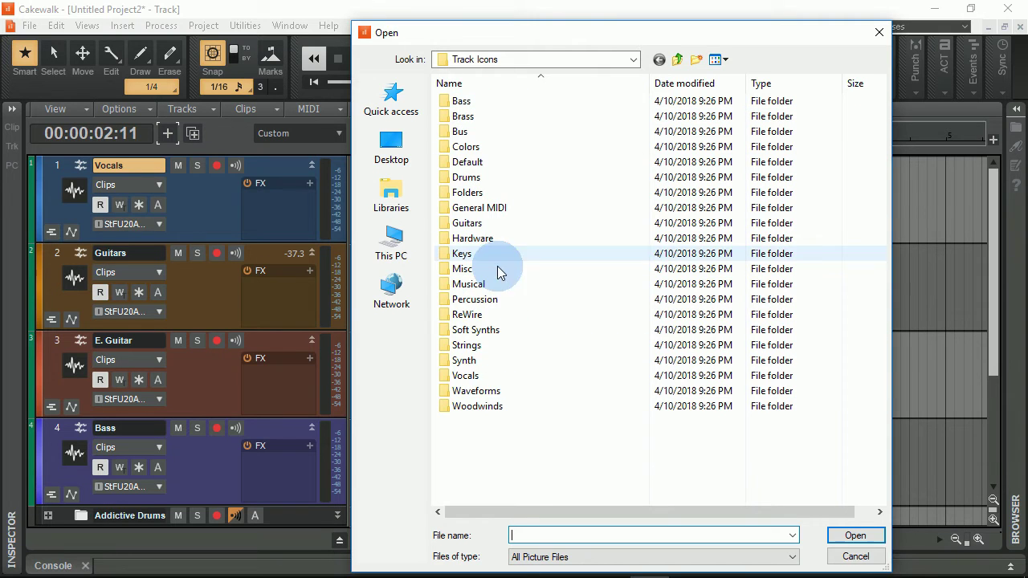
double_click(480, 377)
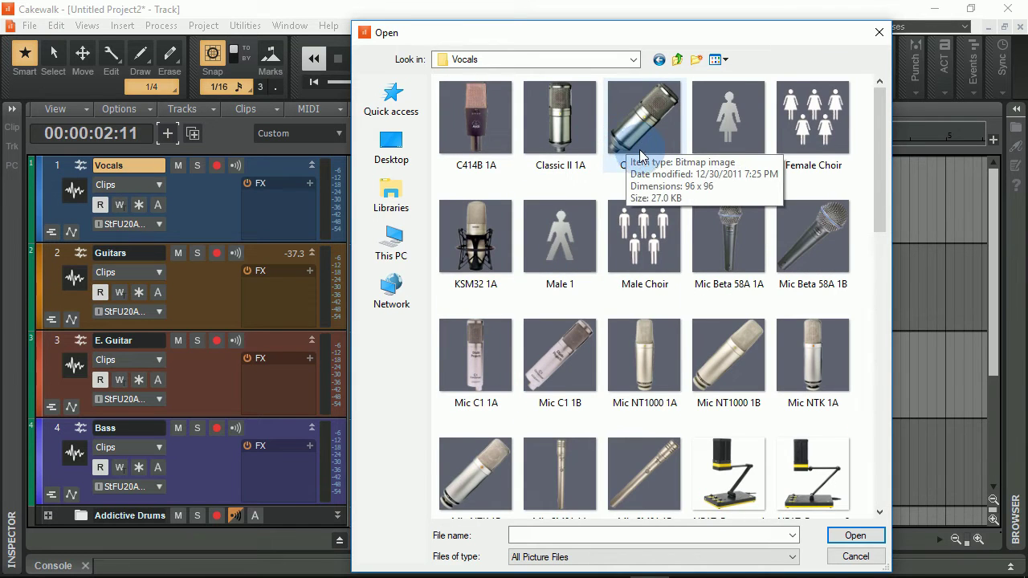
scroll(627, 185, down, 5)
scroll(651, 205, down, 5)
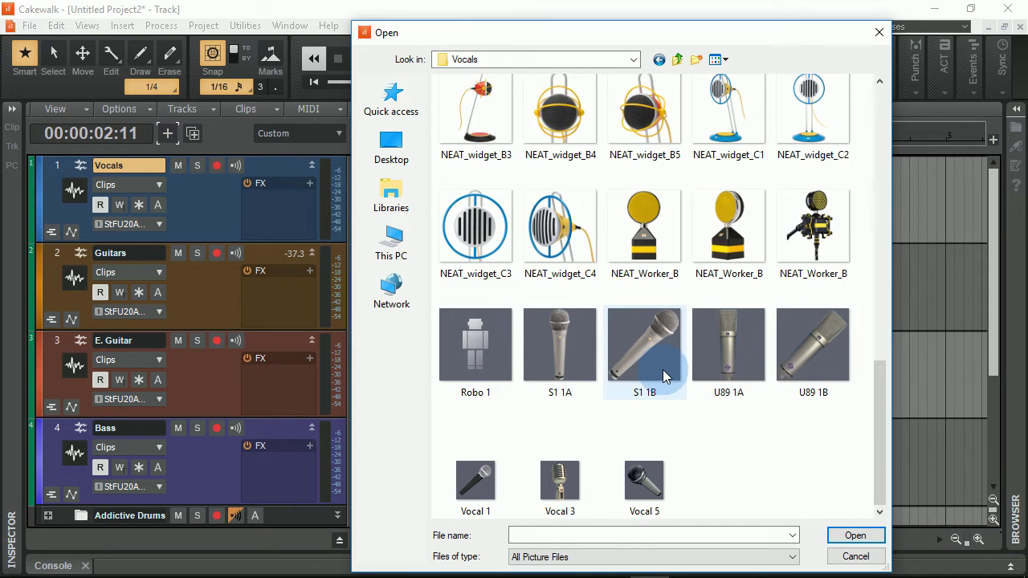
scroll(758, 294, up, 10)
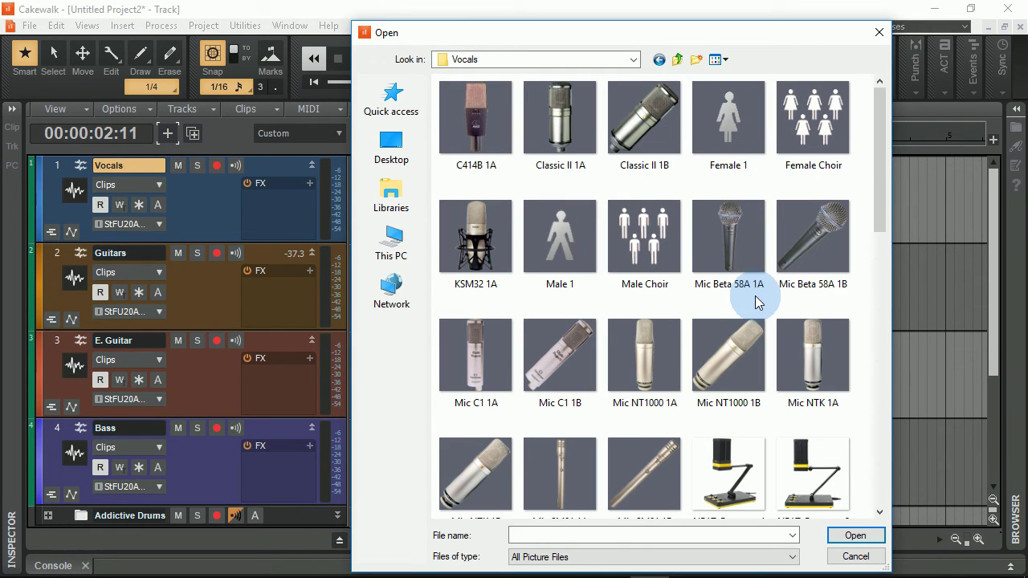
scroll(643, 274, down, 2)
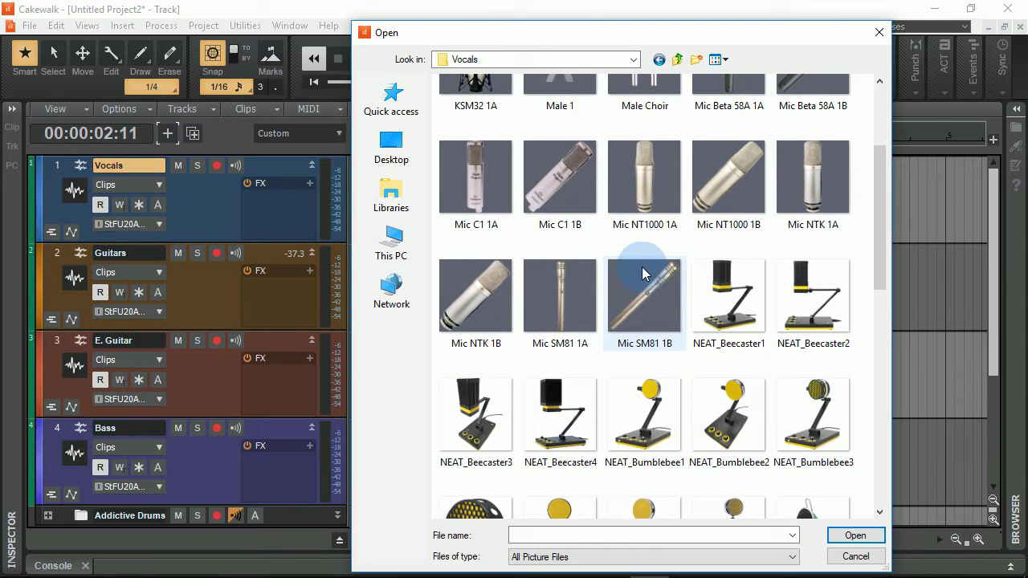
scroll(765, 256, down, 8)
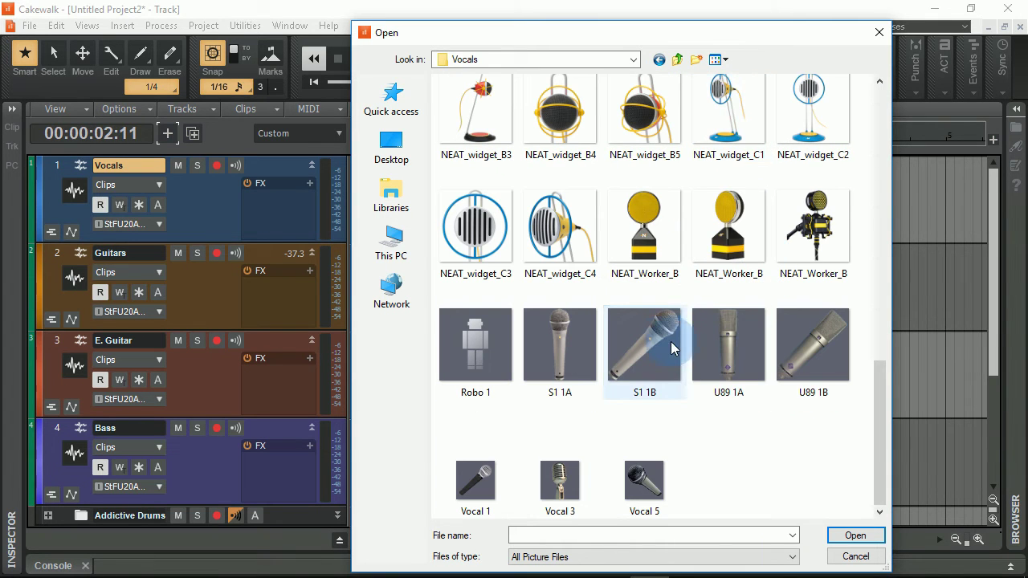
click(659, 341)
double_click(731, 347)
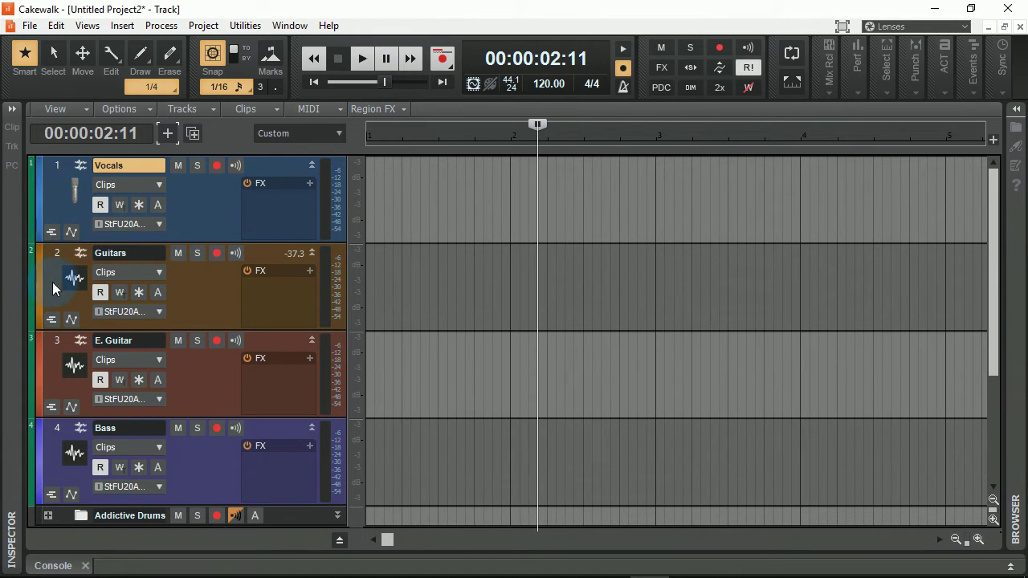
- Start loading a track icon for Guitars, browsing up to the track icon sets folder
right_click(74, 278)
click(107, 286)
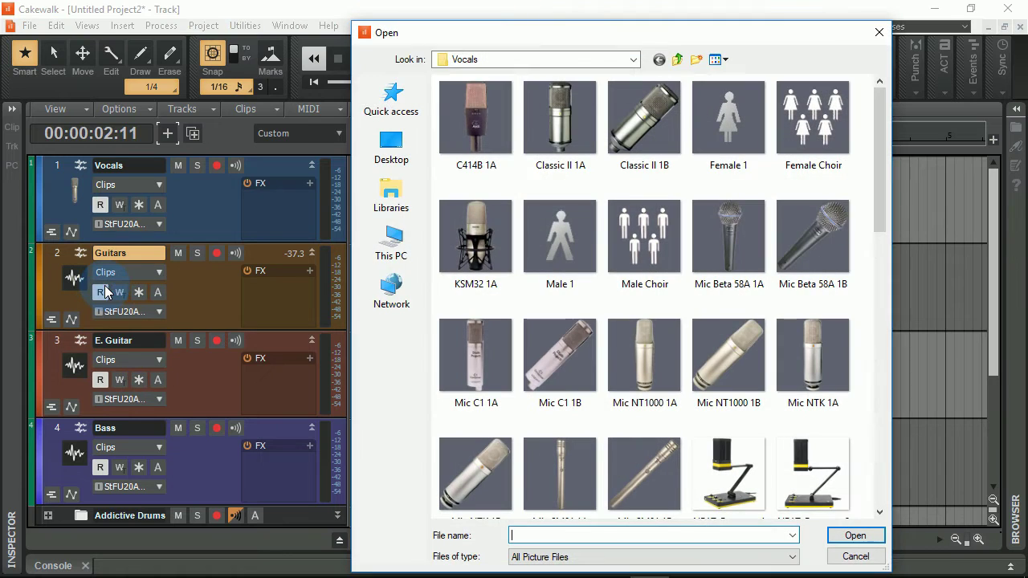
click(674, 61)
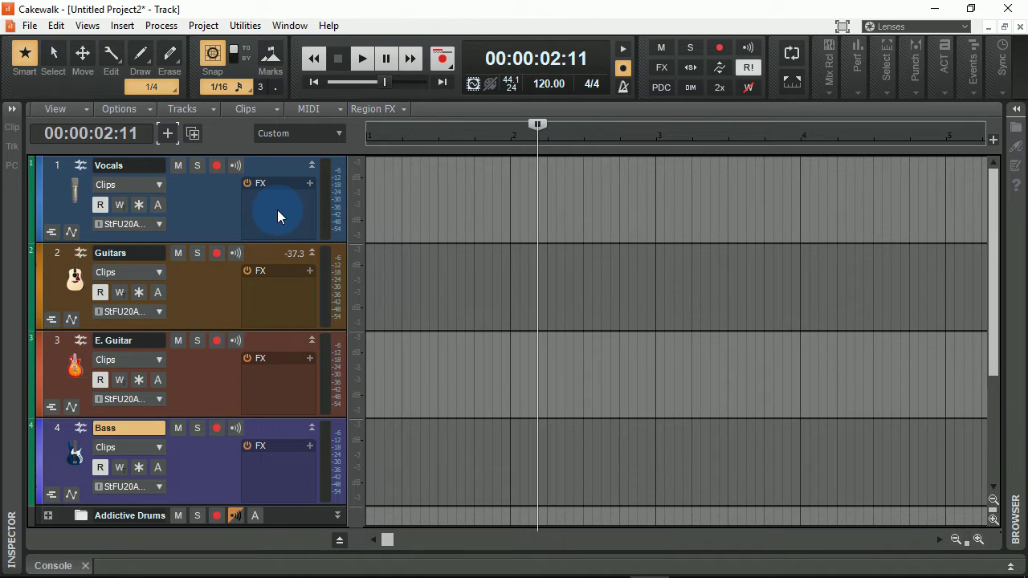
- Set the Insert Audio FX plug-in layout to Organized by Type
right_click(254, 210)
mouse_move(429, 225)
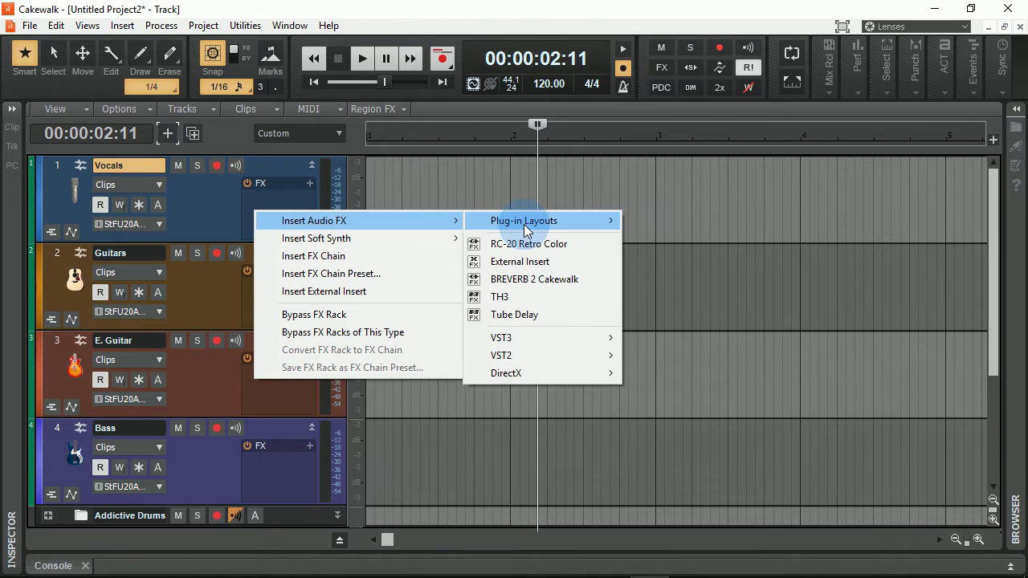
mouse_move(523, 224)
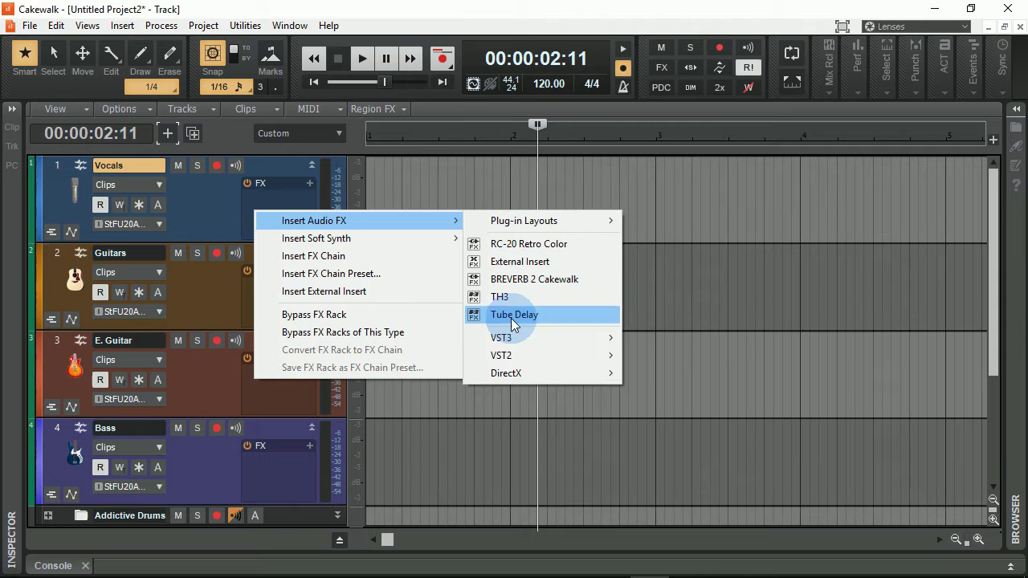
mouse_move(545, 336)
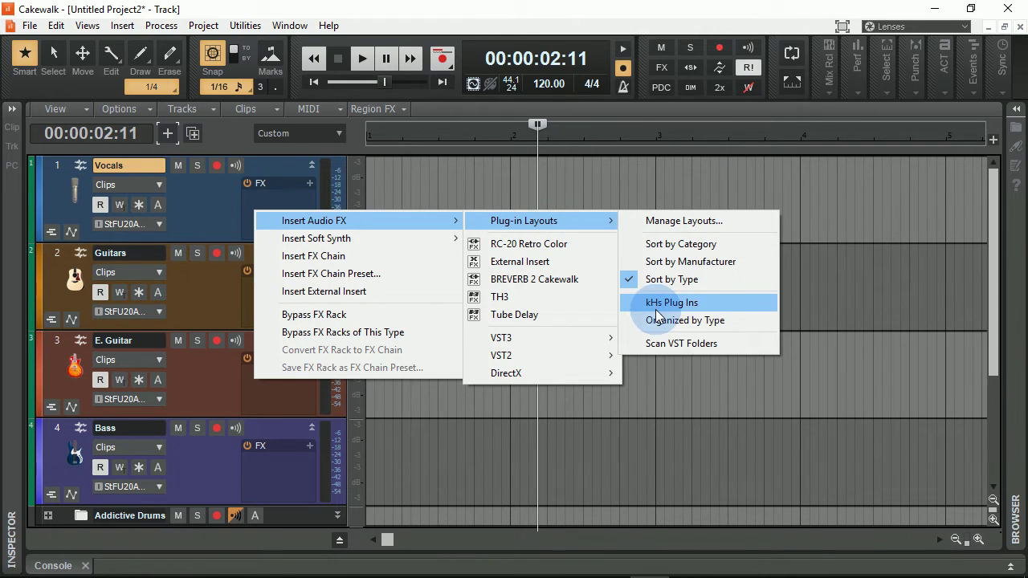
click(680, 320)
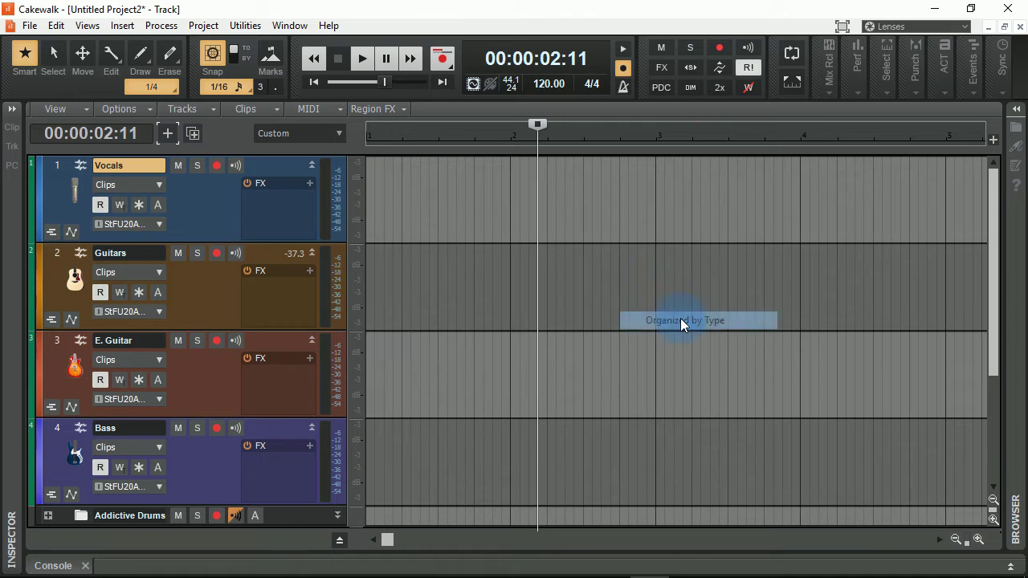
- Insert the VX-64 Vocal Strip on the Vocals track
right_click(277, 211)
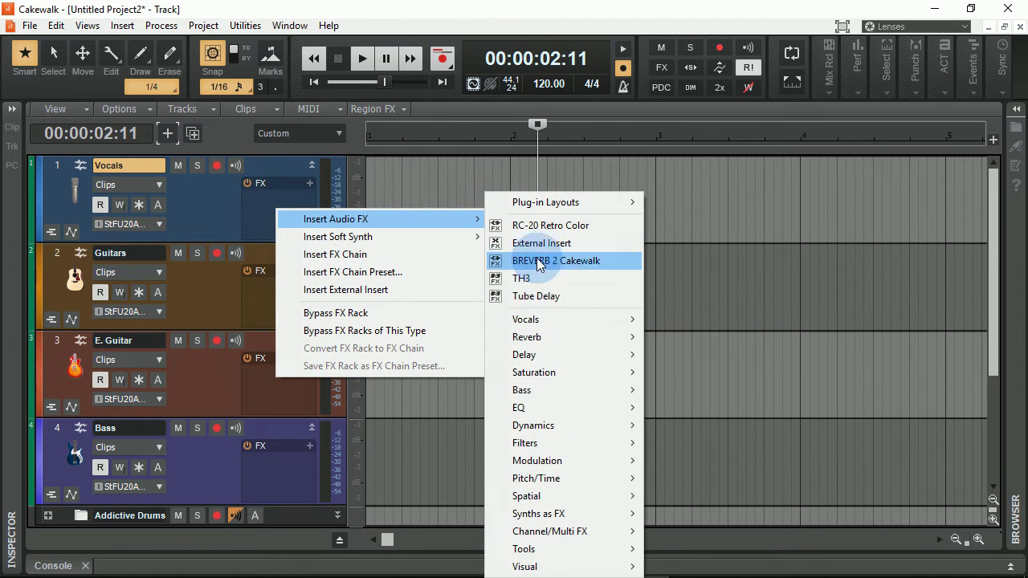
mouse_move(554, 320)
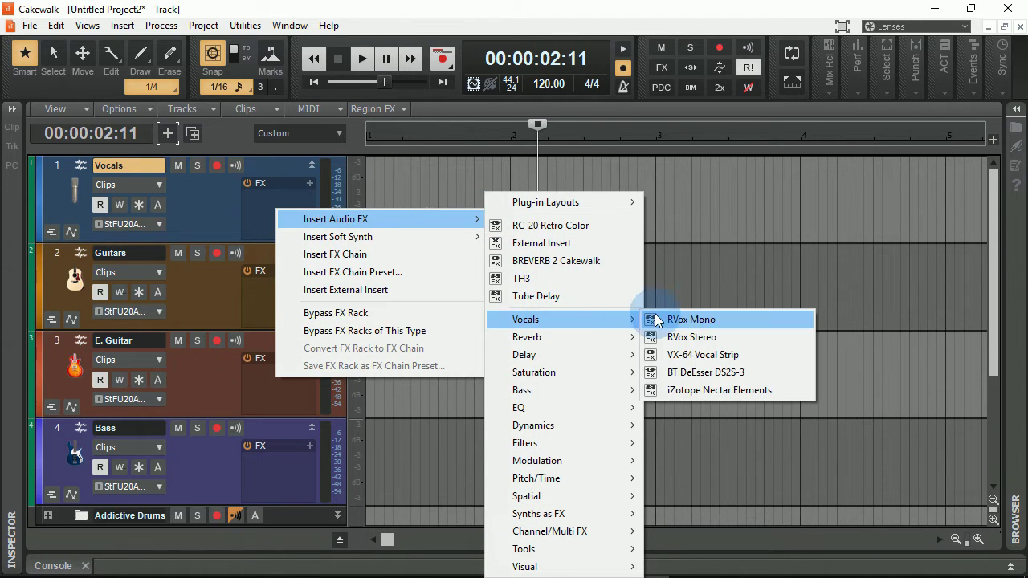
click(712, 361)
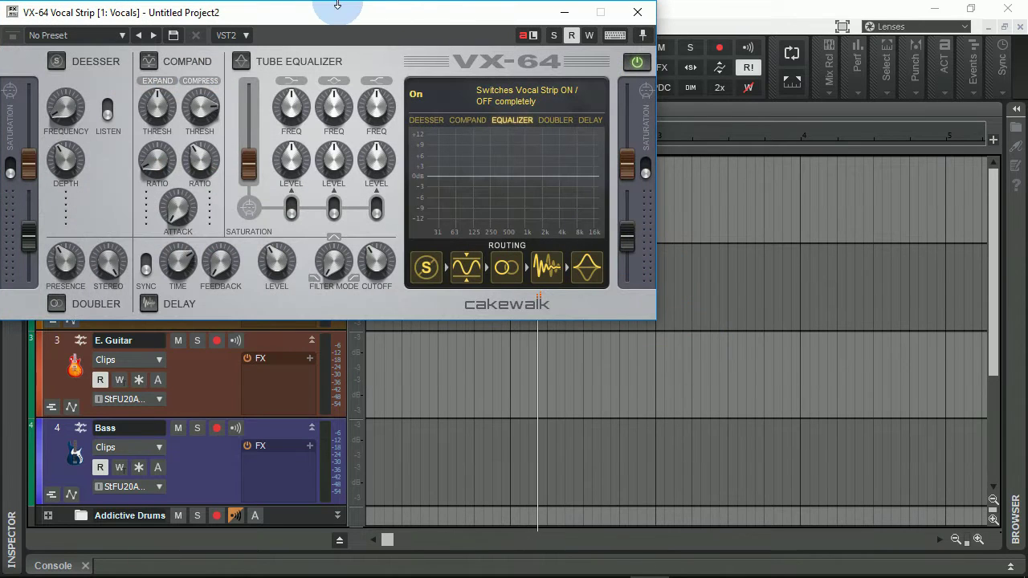
drag(338, 4, 554, 78)
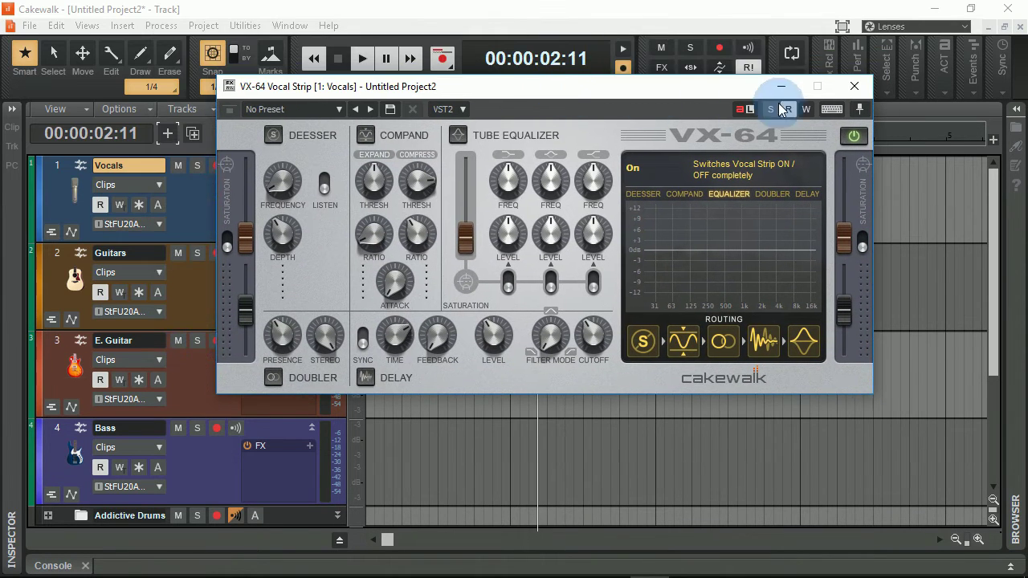
click(853, 89)
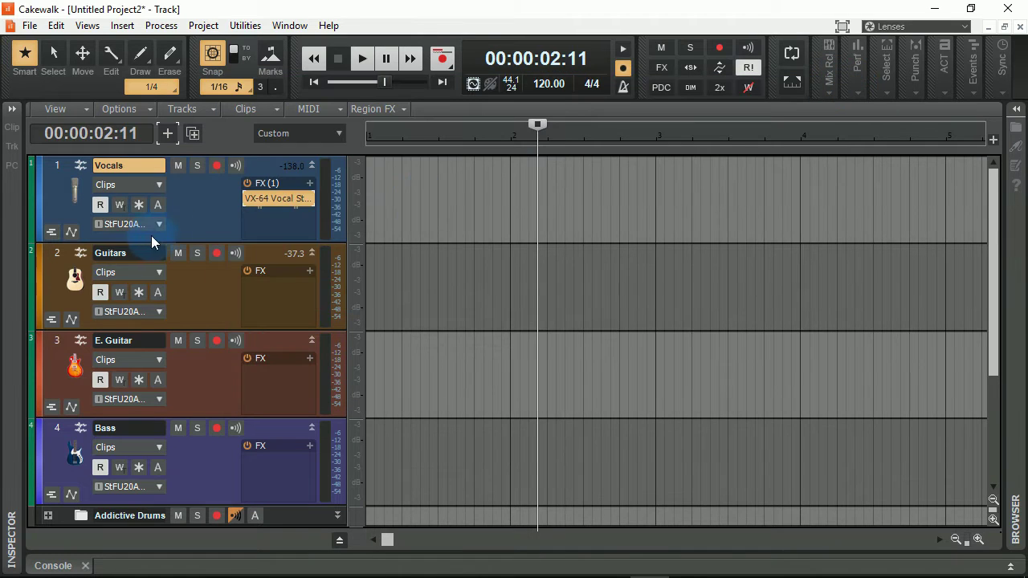
- Insert LP EQ from the EQ category on the Guitars track
right_click(268, 296)
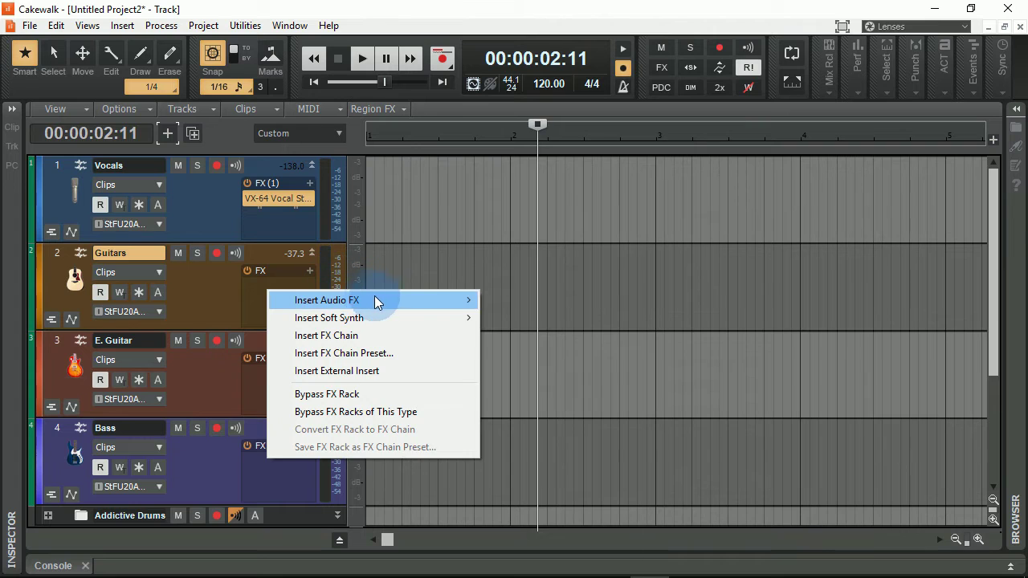
mouse_move(452, 296)
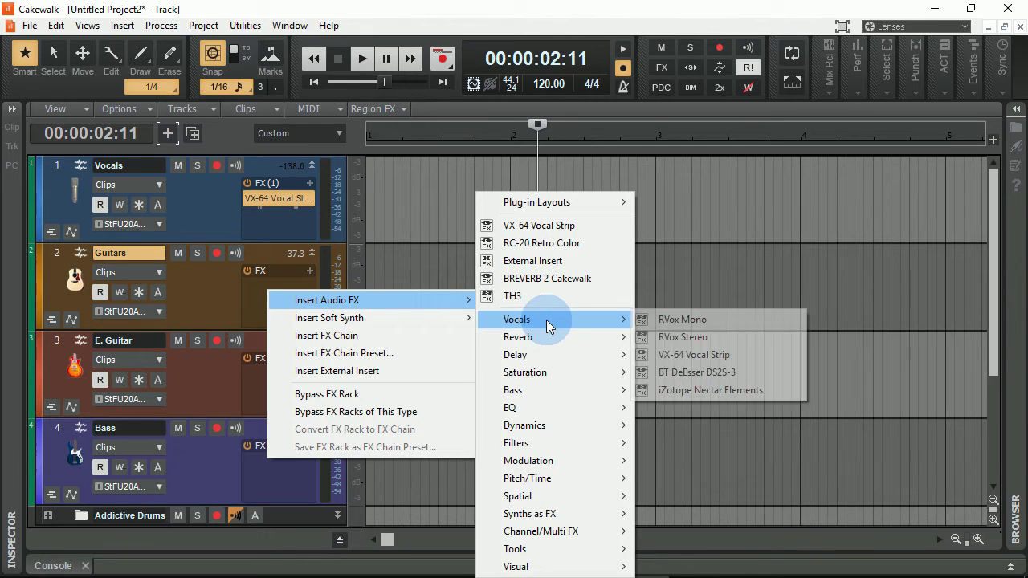
mouse_move(570, 346)
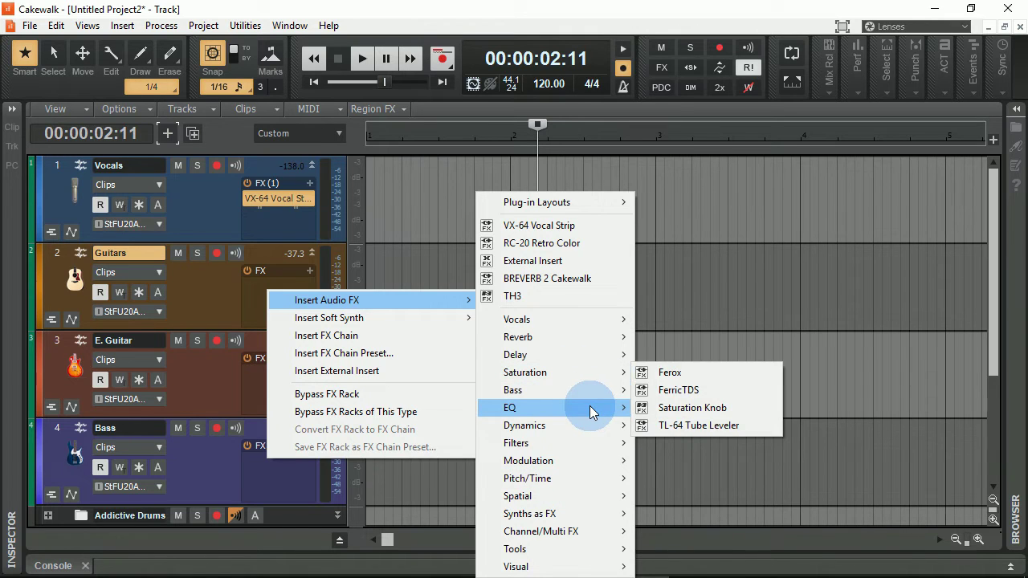
mouse_move(618, 408)
click(704, 403)
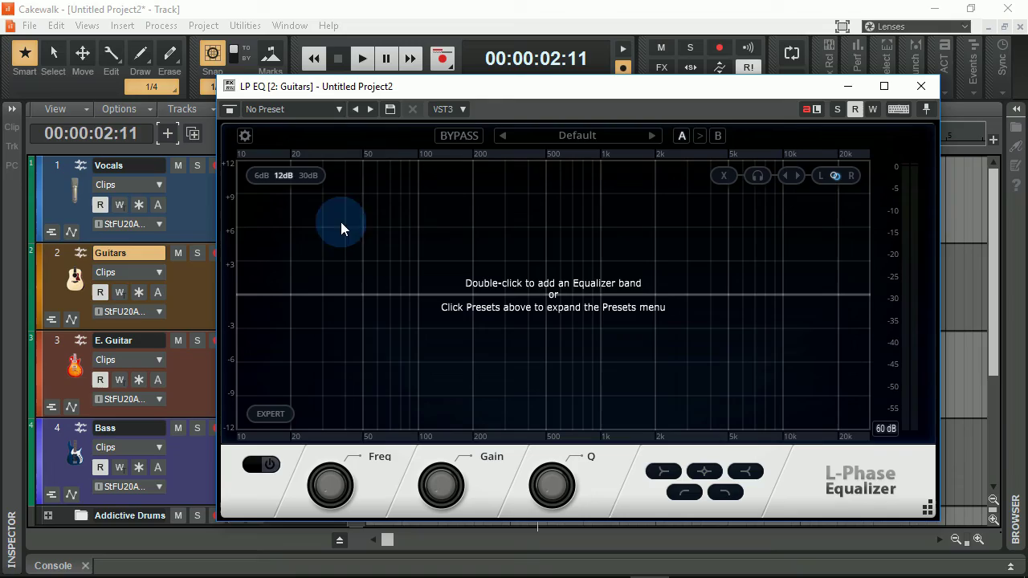
click(921, 86)
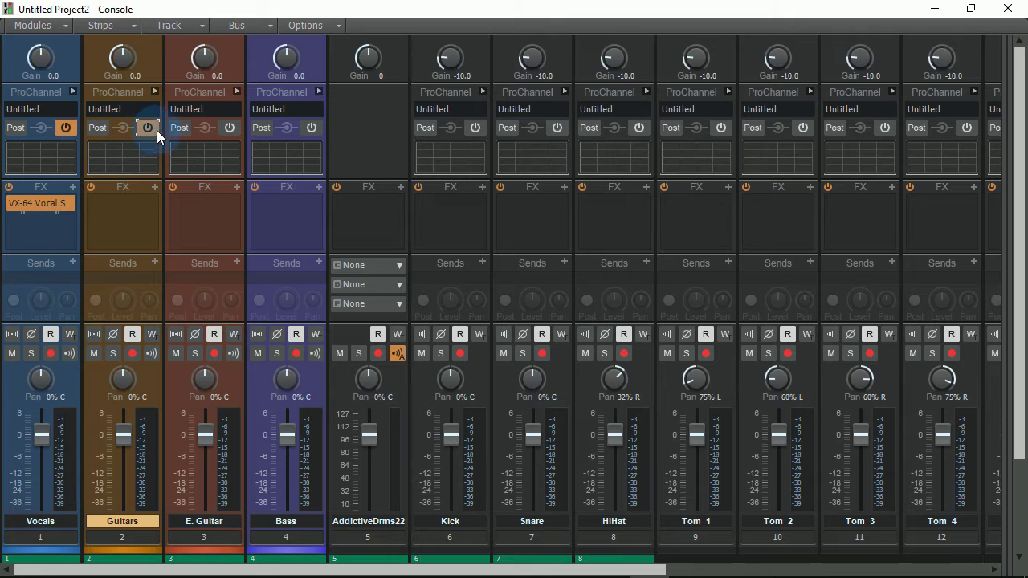
- Enable ProChannel on the E. Guitar and Bass strips and expand the Vocals ProChannel
click(228, 128)
click(311, 127)
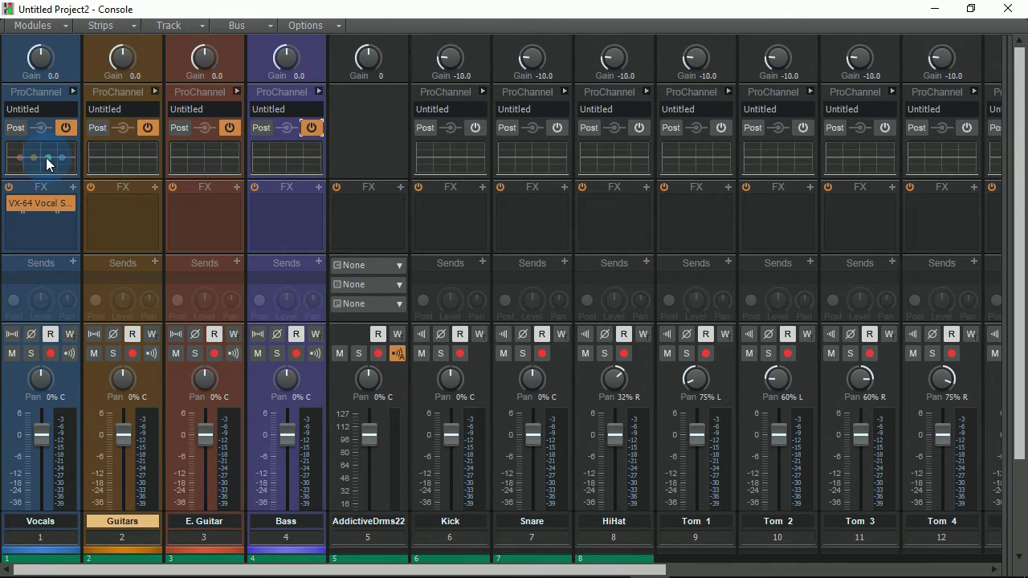
click(75, 91)
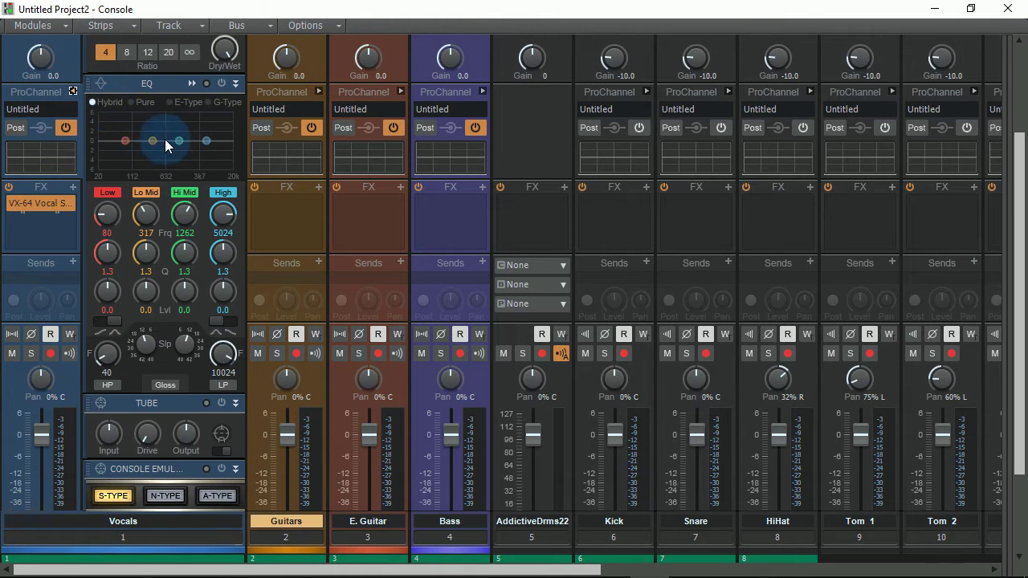
- Switch on the Vocals high-pass filter and set its frequency to 70 Hz
click(107, 386)
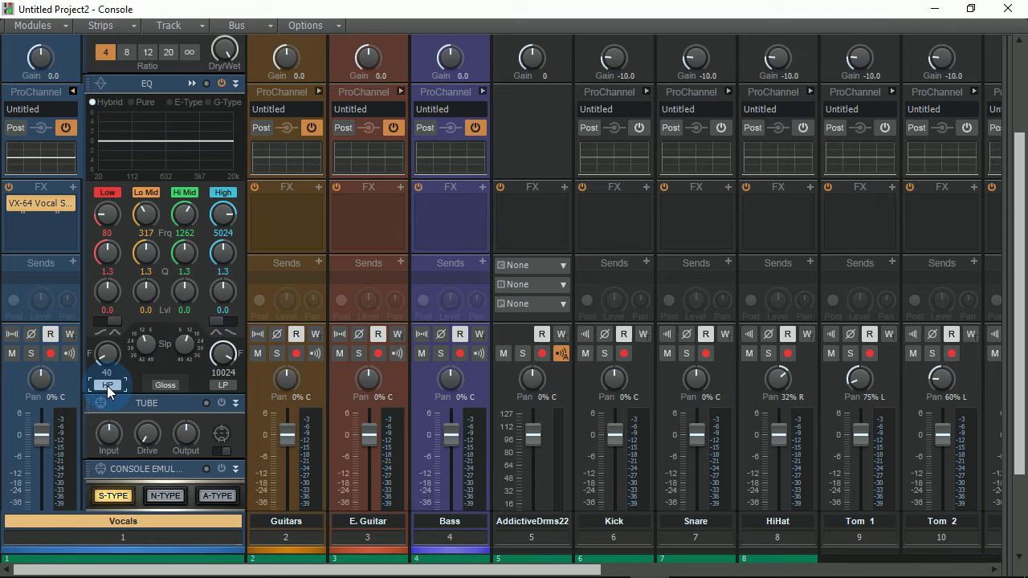
mouse_move(107, 361)
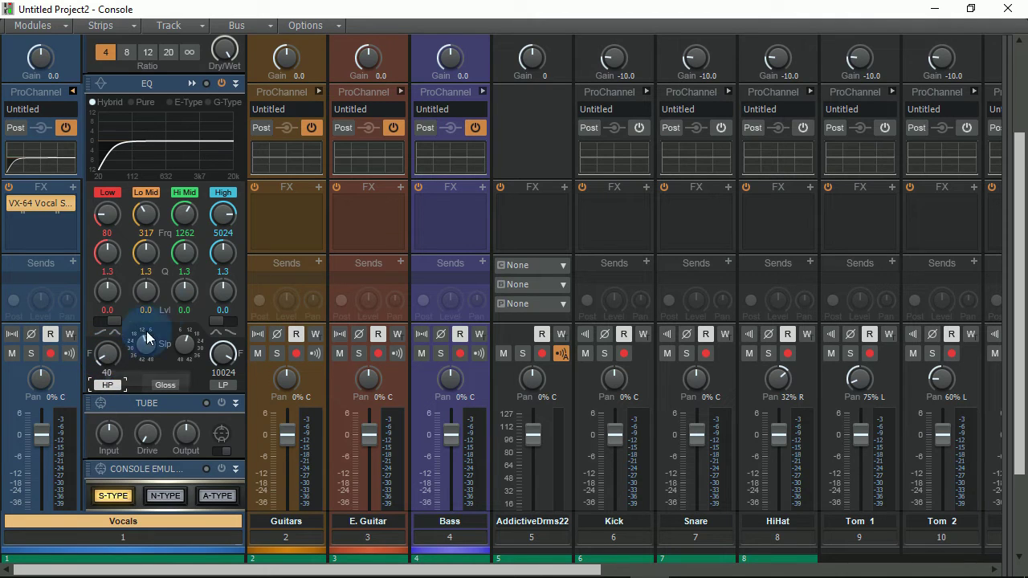
scroll(104, 357, up, 3)
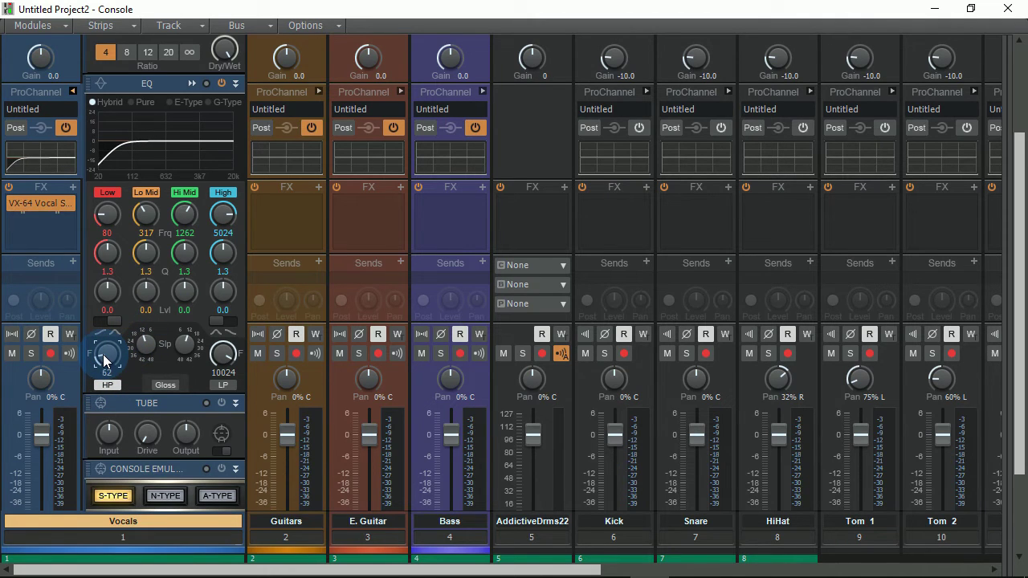
scroll(105, 359, up, 4)
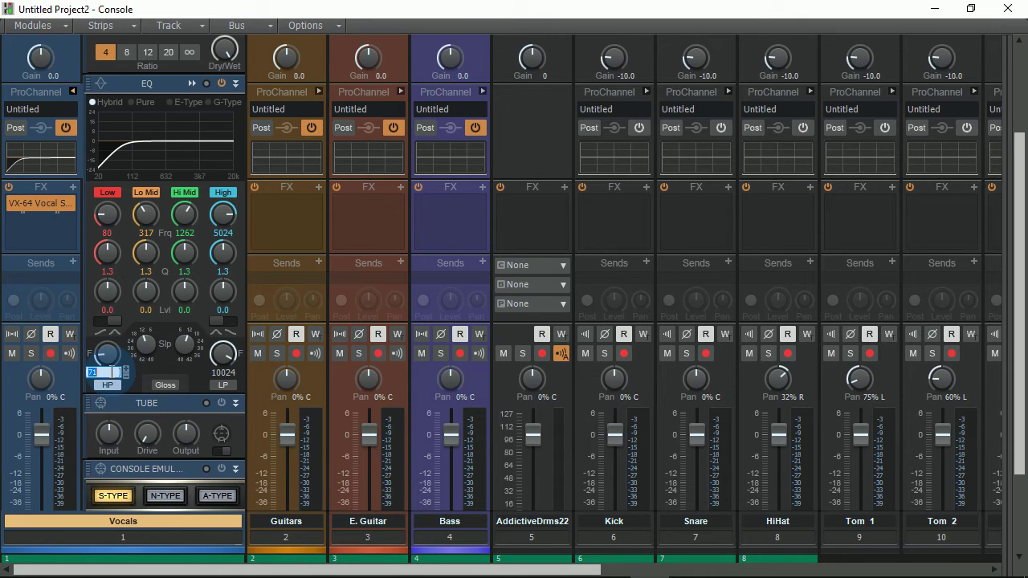
double_click(110, 372)
text(70)
key(Return)
- Copy the Vocals 70 Hz high-pass EQ to Guitars and enable the Bass HP filter
drag(43, 151, 369, 148)
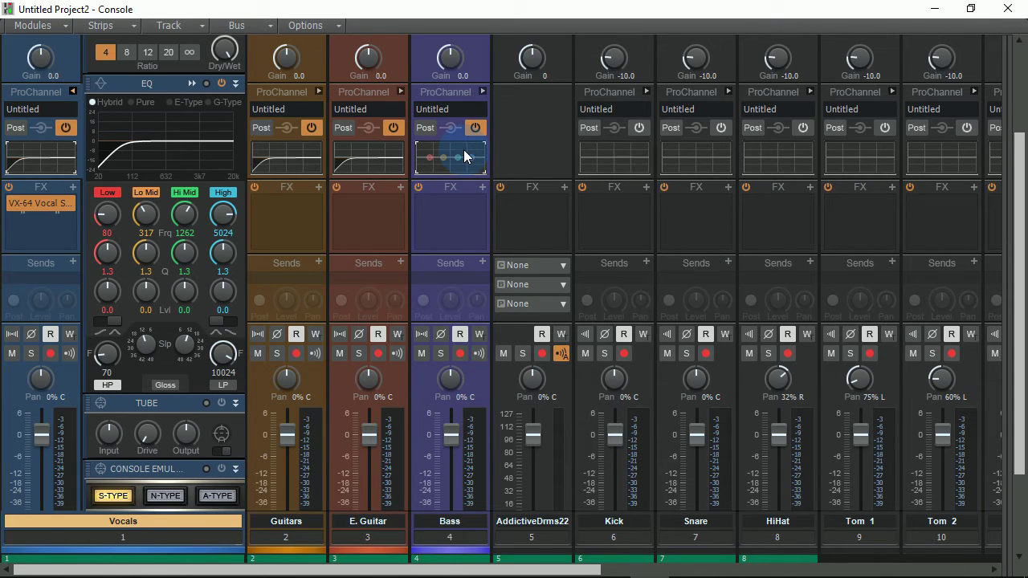
click(482, 91)
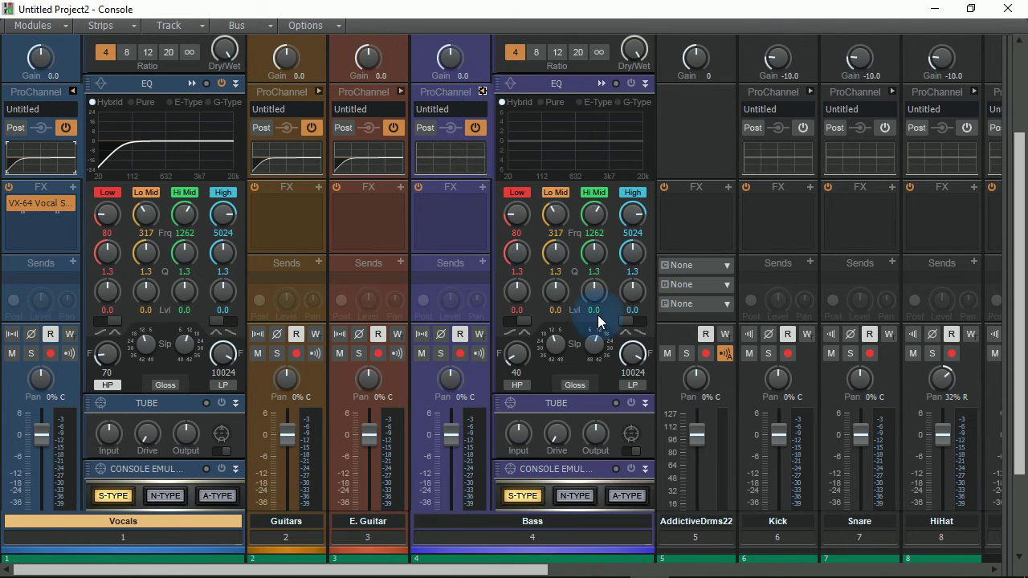
click(511, 357)
click(517, 384)
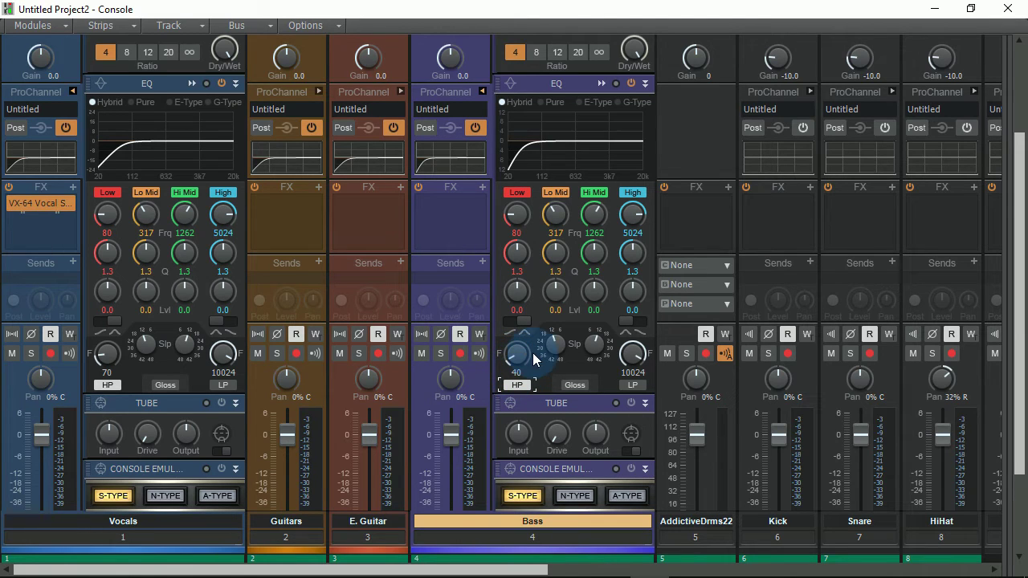
click(481, 91)
click(400, 90)
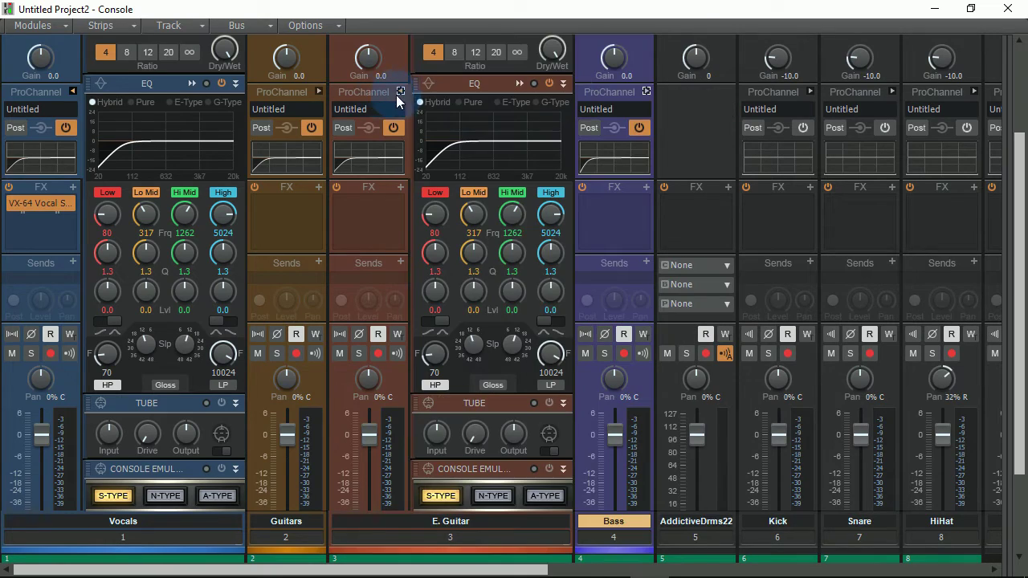
click(402, 91)
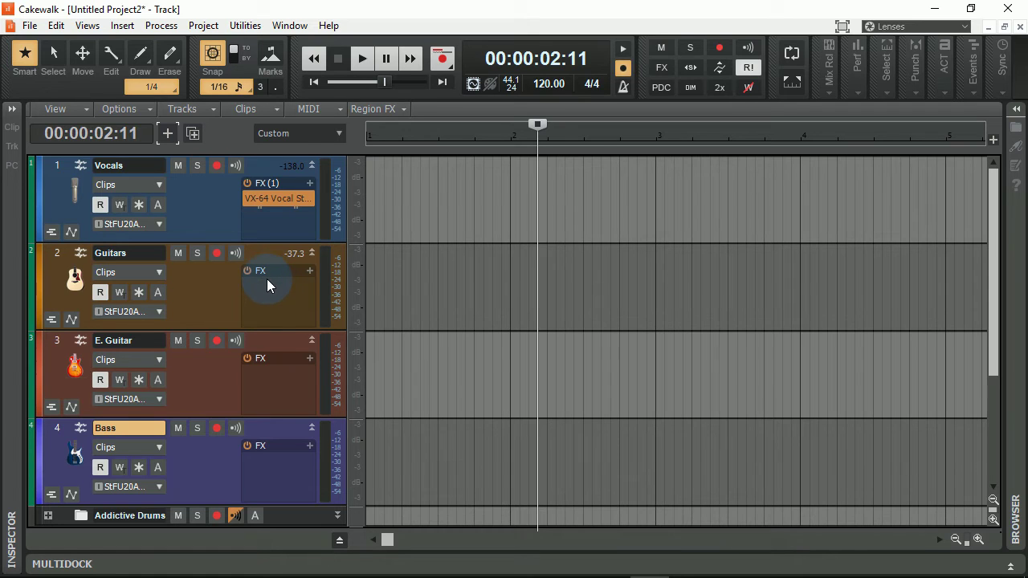
- Start Save As with file type Template, pointed at the Template files folder
click(29, 26)
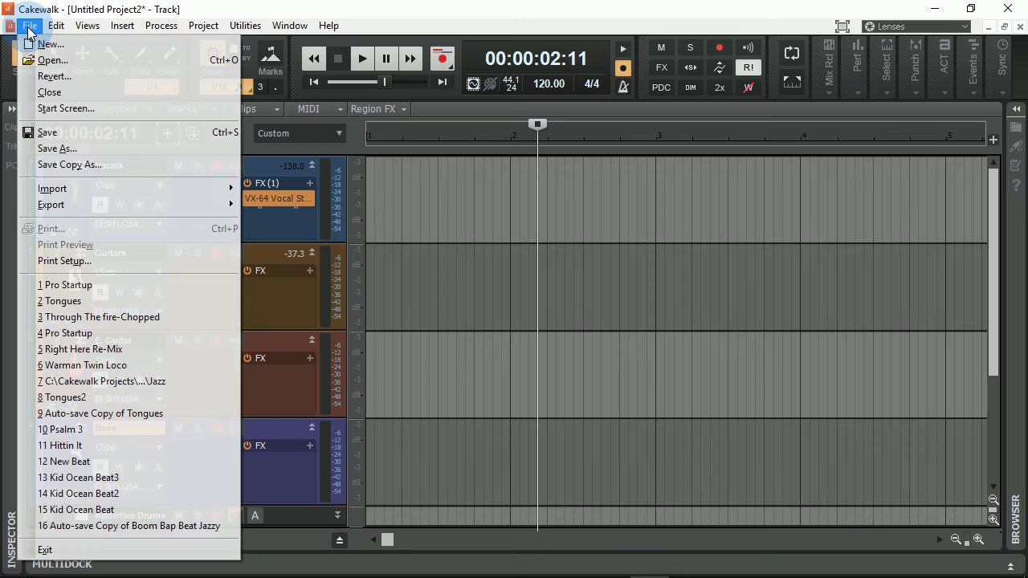
mouse_move(11, 27)
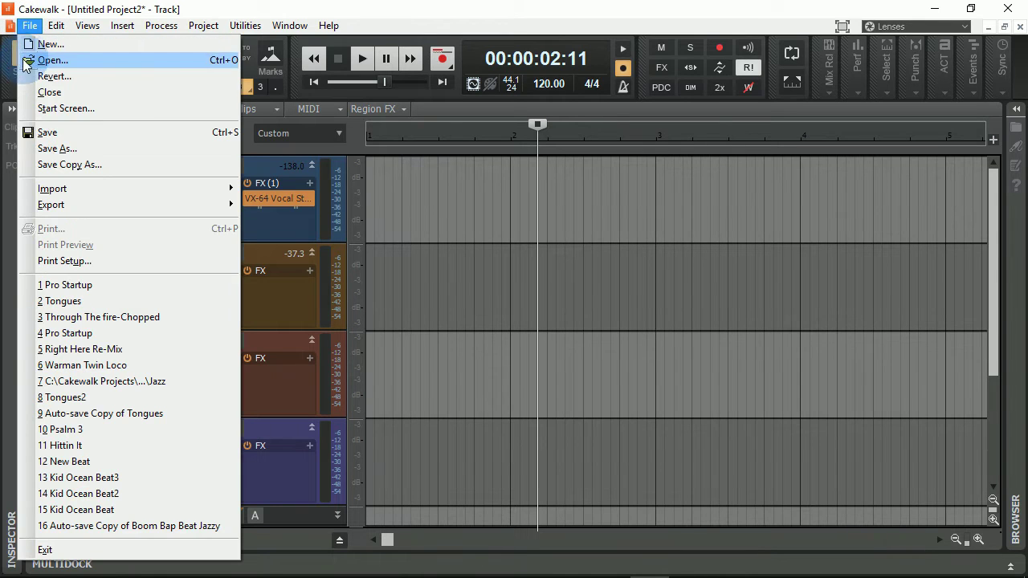
click(46, 149)
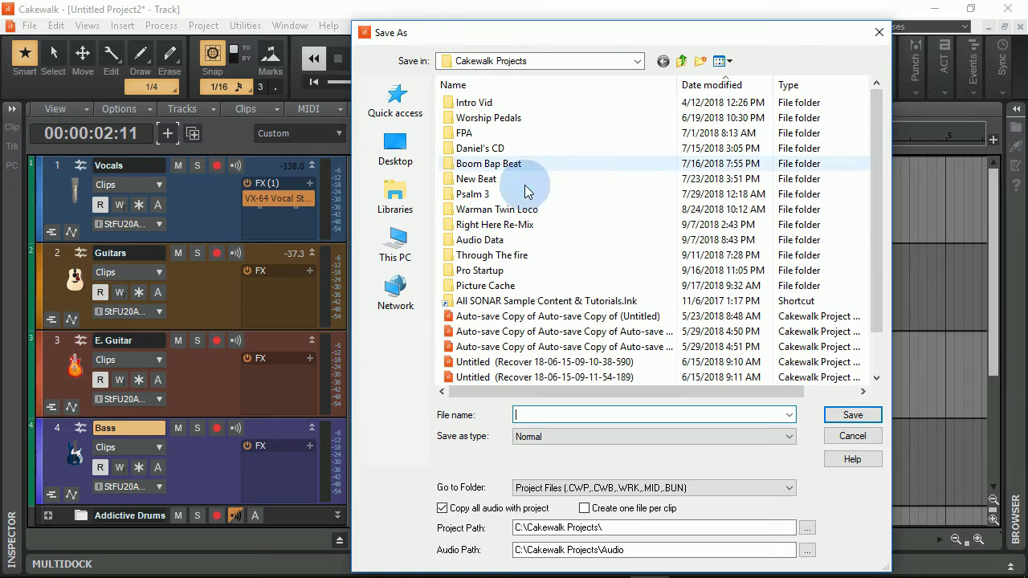
scroll(608, 217, down, 1)
scroll(527, 282, up, 1)
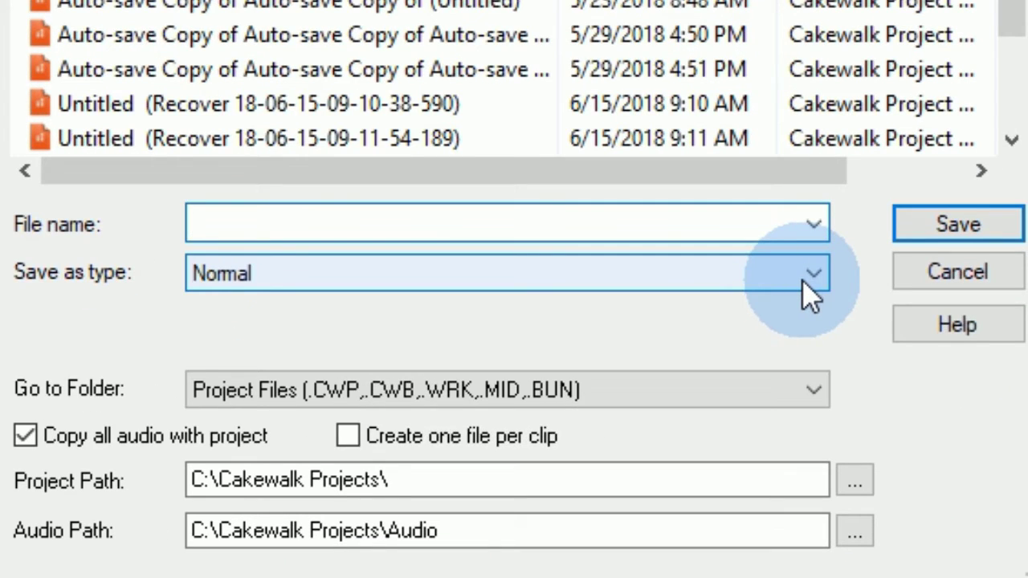
click(803, 279)
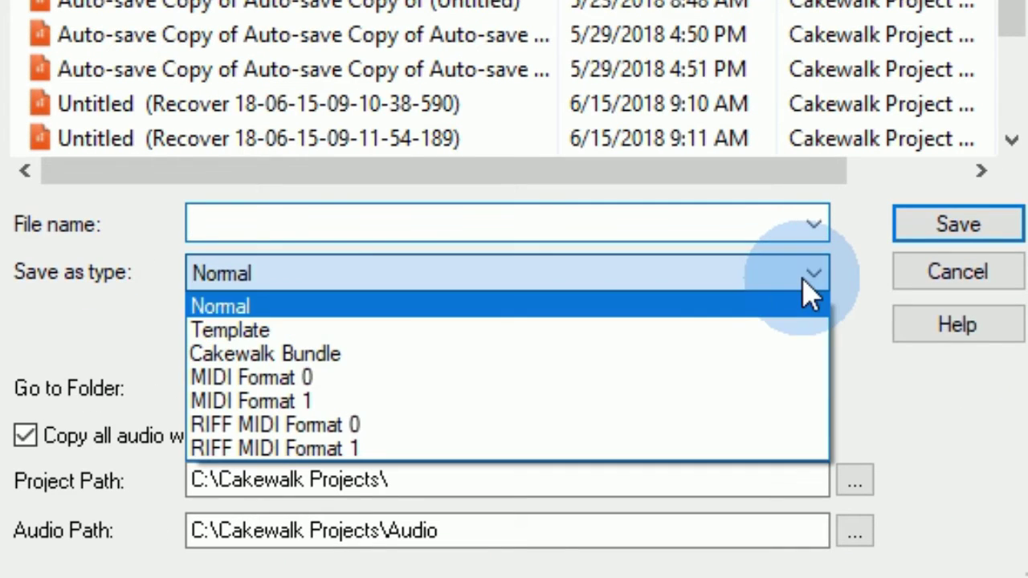
click(268, 330)
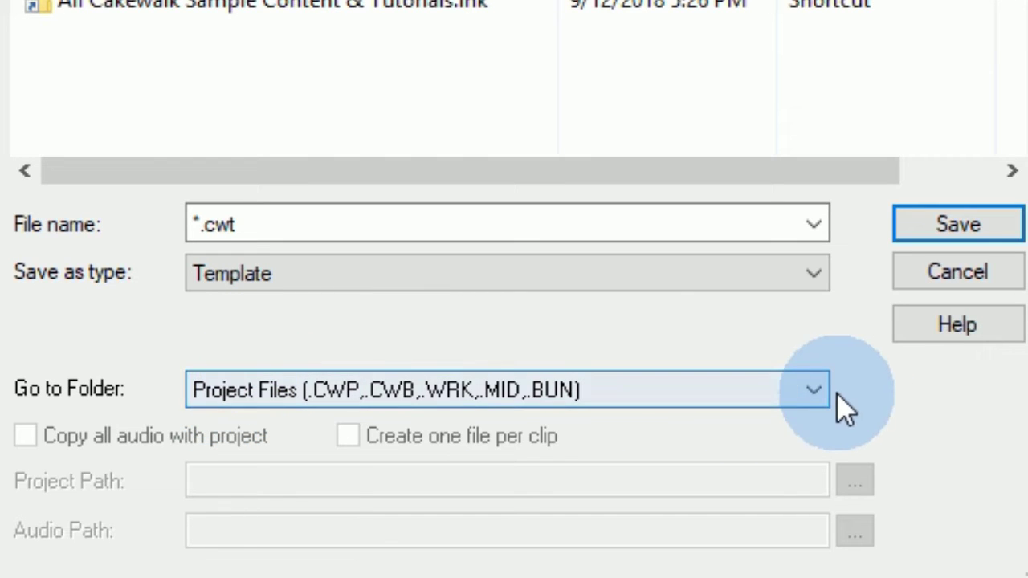
click(813, 391)
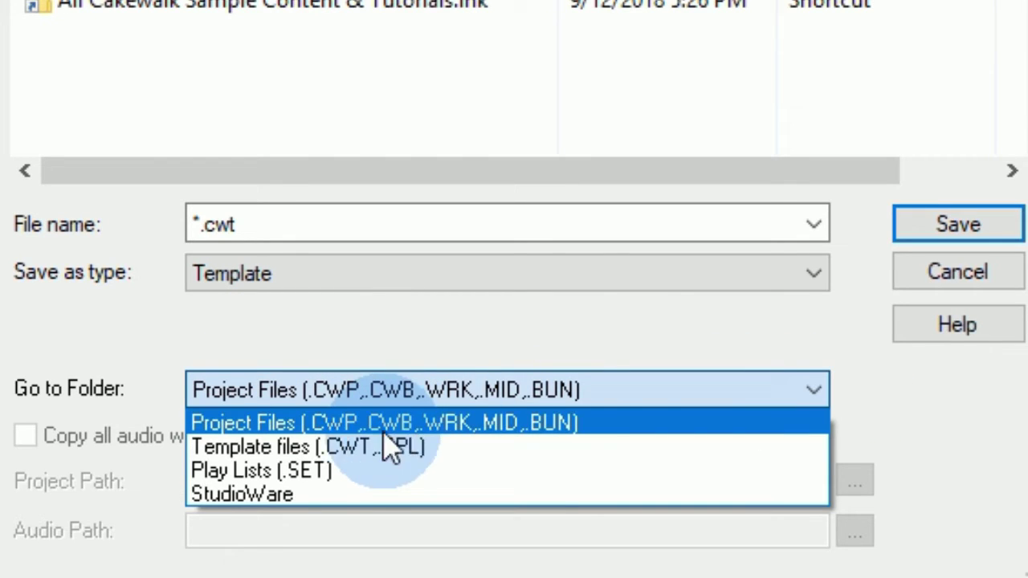
click(353, 449)
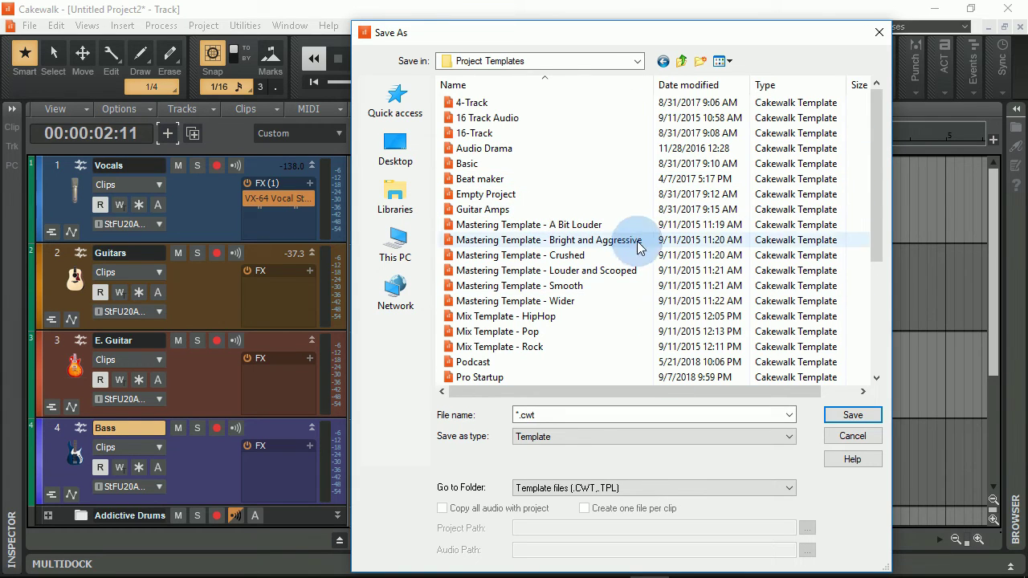
- Name the template 'Test' and save it
drag(861, 117, 870, 154)
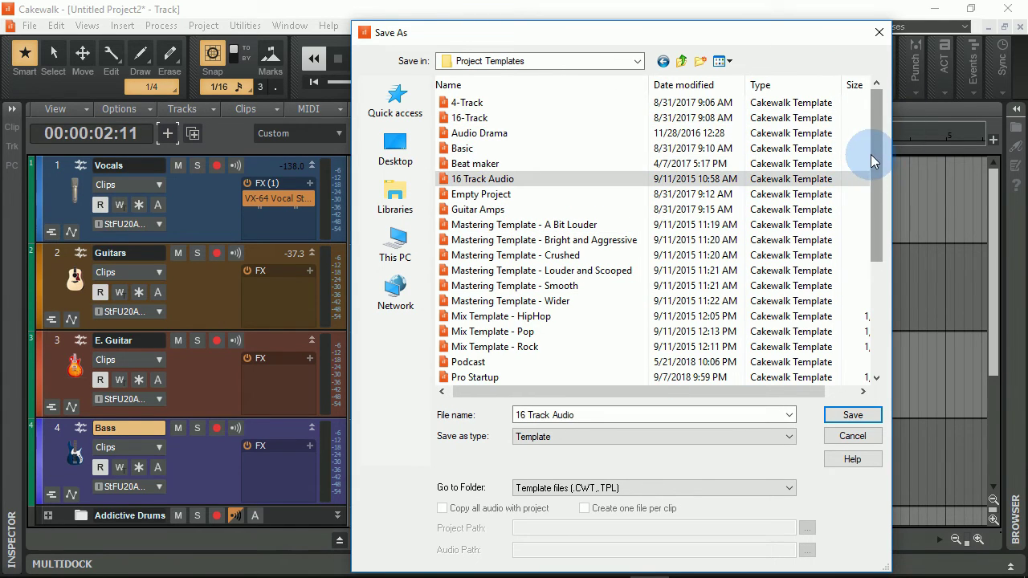
scroll(874, 158, down, 4)
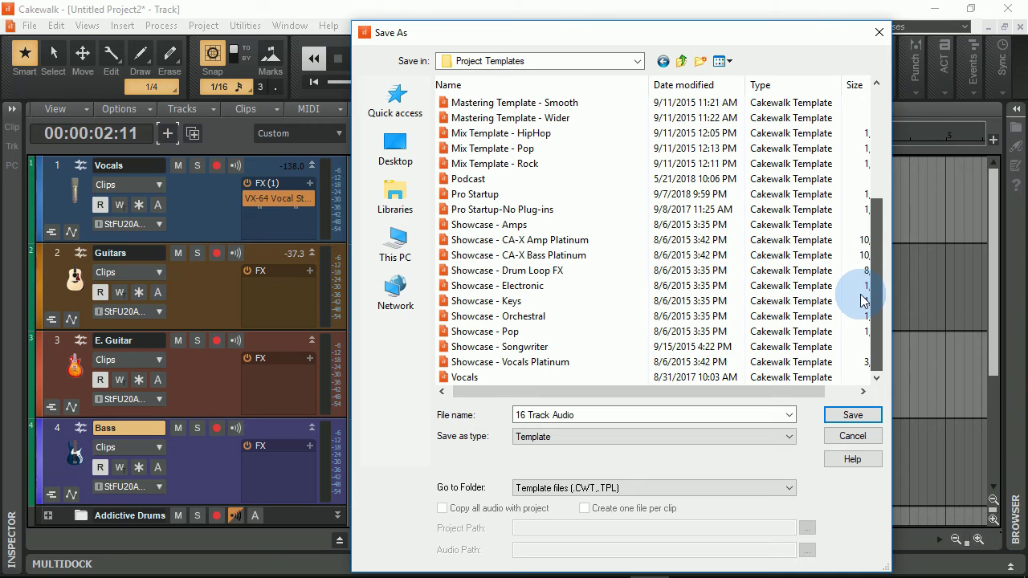
scroll(863, 285, up, 4)
drag(752, 397, 746, 396)
double_click(591, 414)
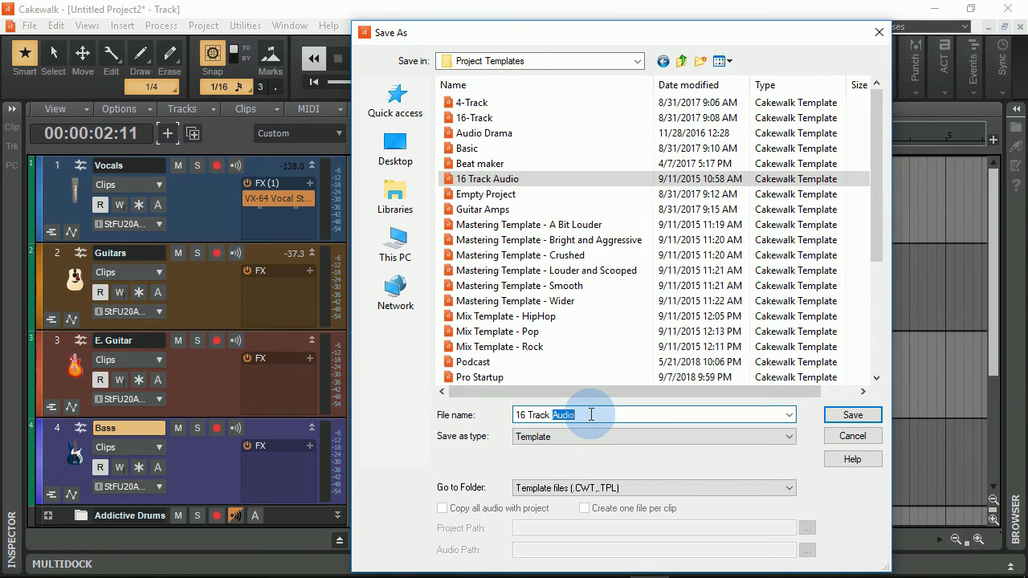
drag(591, 414, 484, 417)
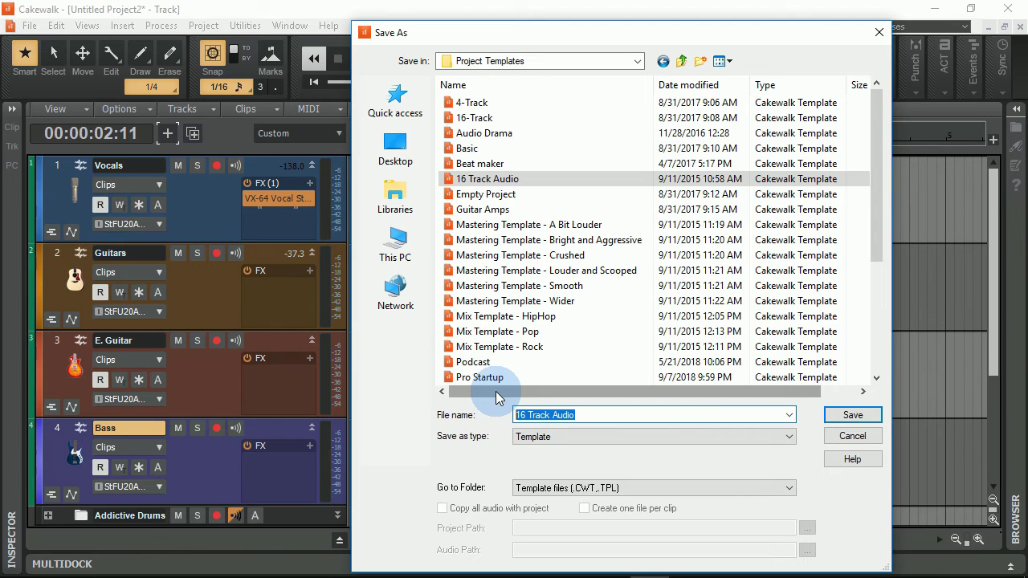
text(Test)
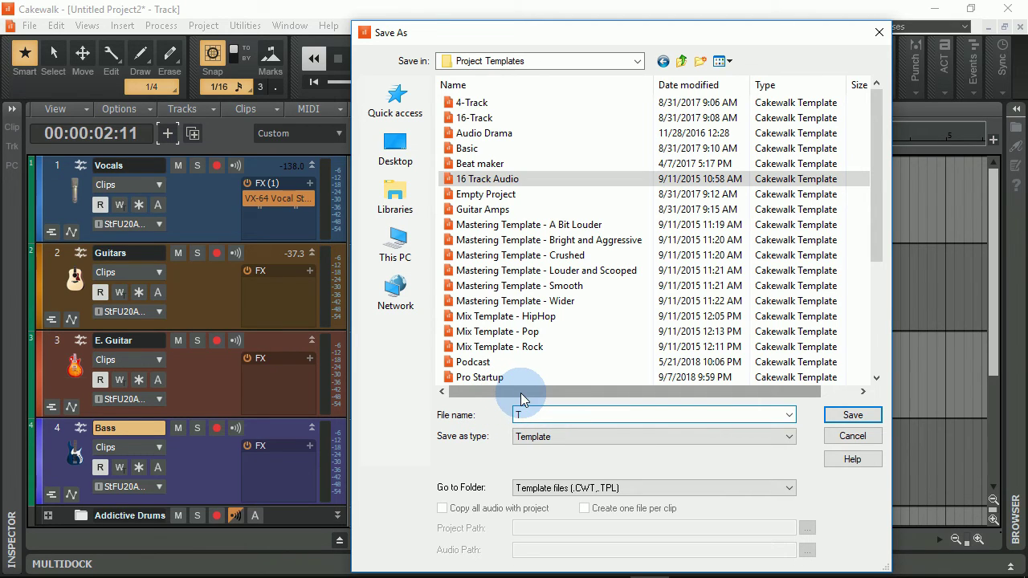
click(622, 486)
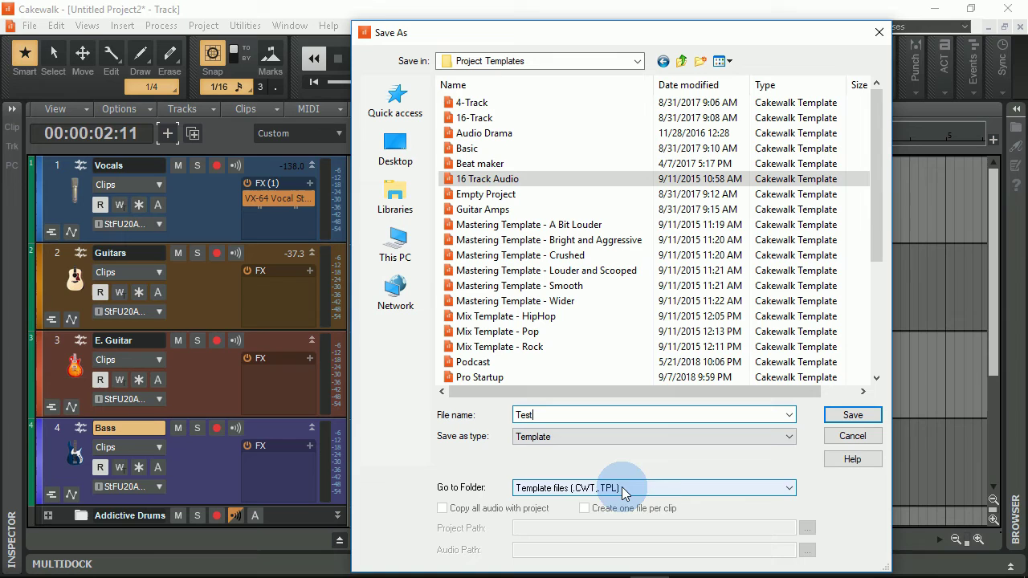
click(848, 417)
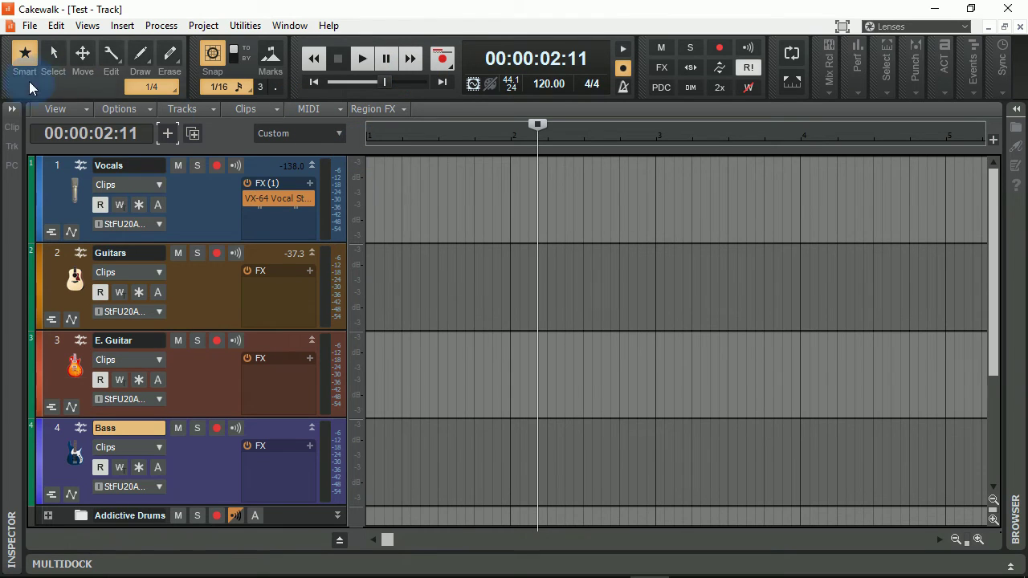
- Close the current project and create a new one from the Test.cwt template
click(1017, 26)
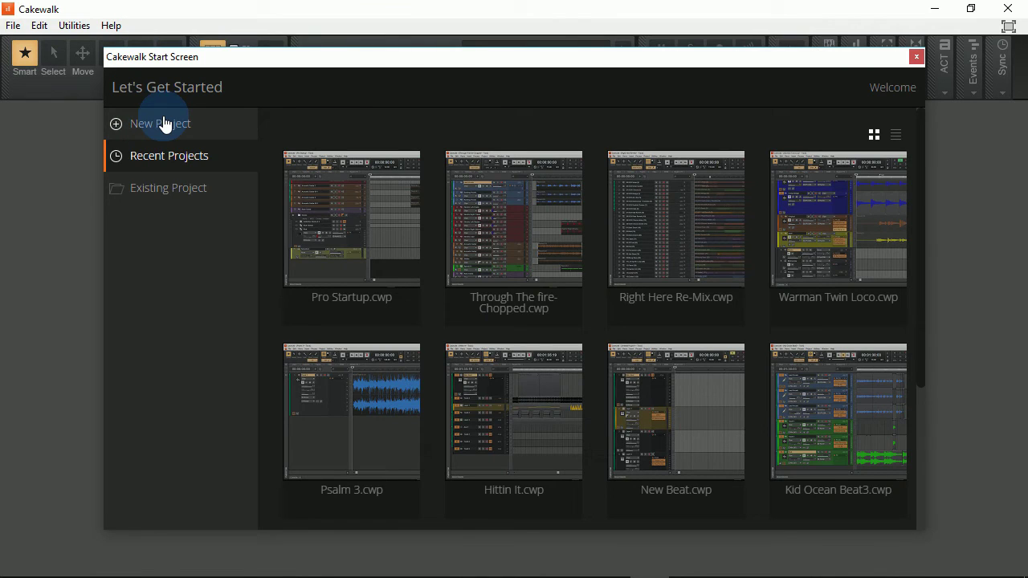
click(163, 124)
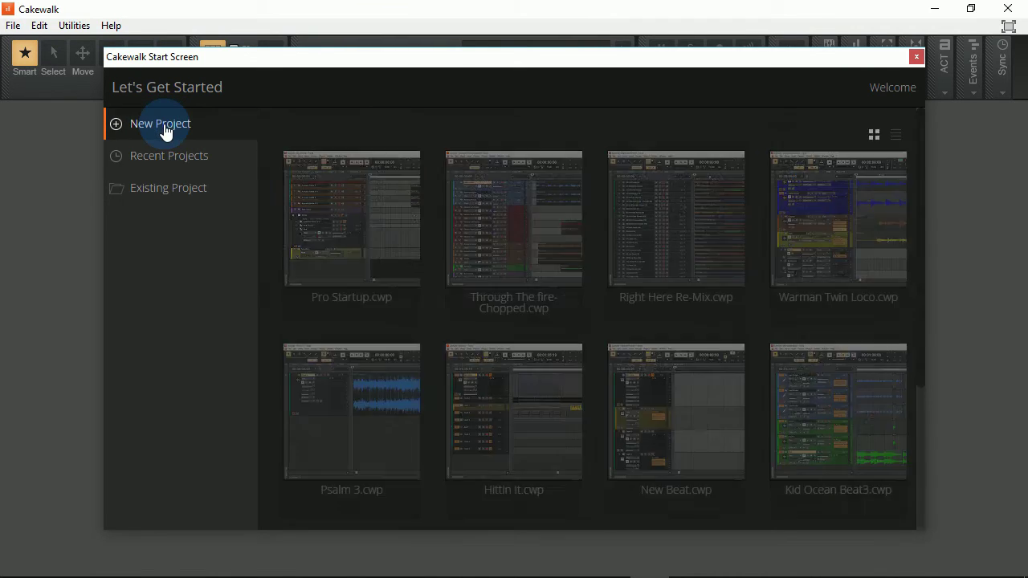
scroll(766, 281, down, 9)
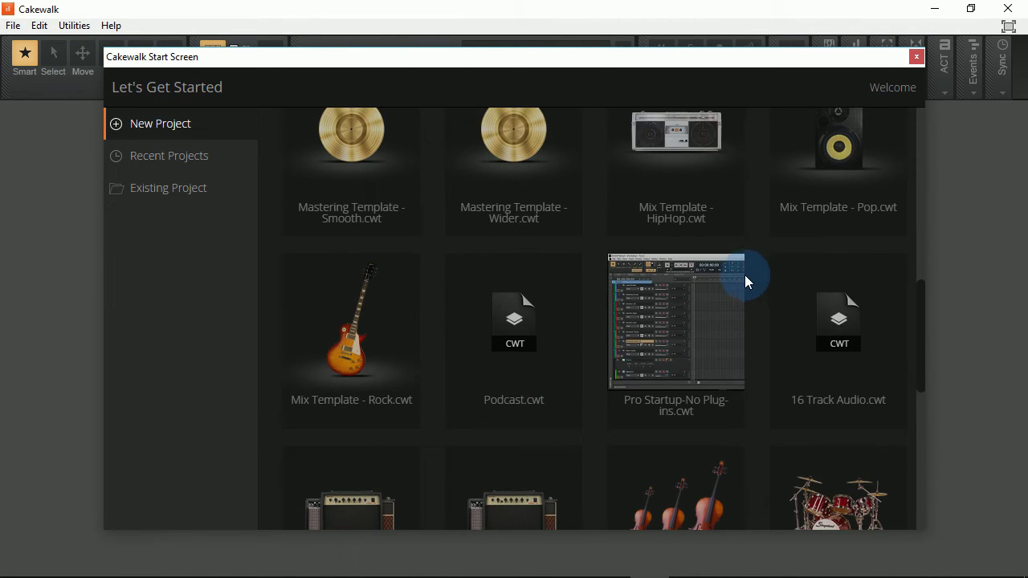
scroll(742, 277, down, 2)
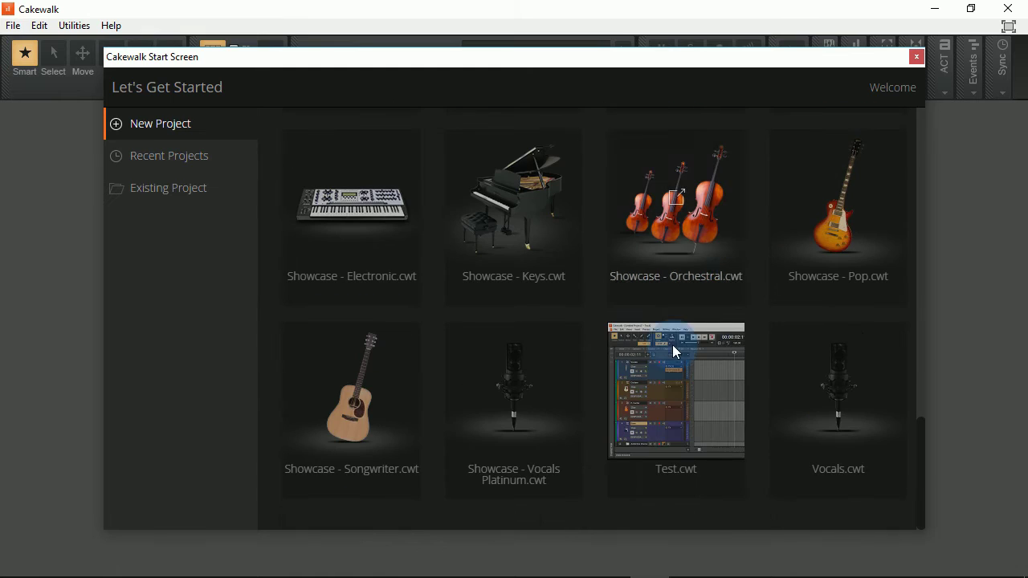
click(677, 393)
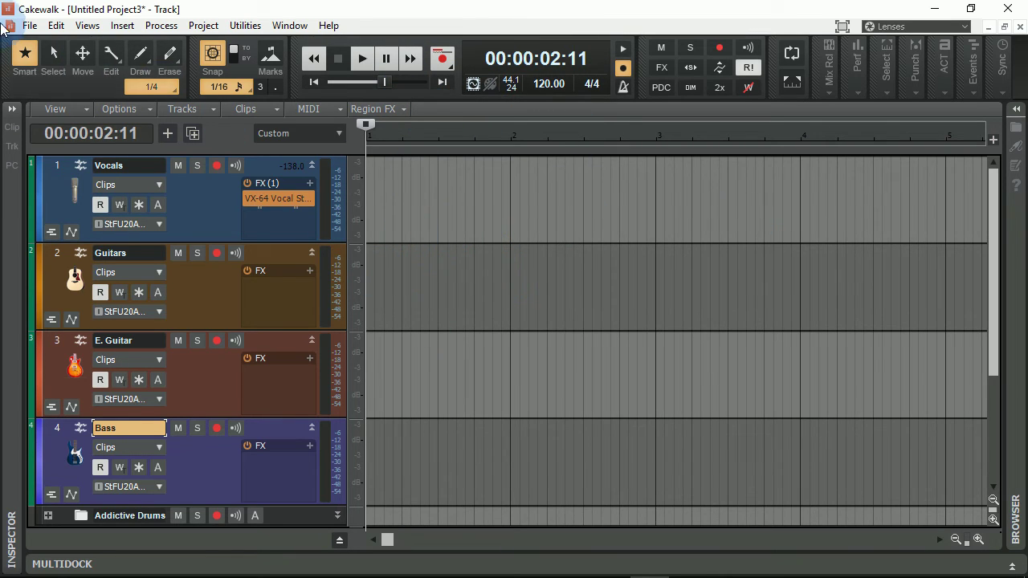
click(29, 25)
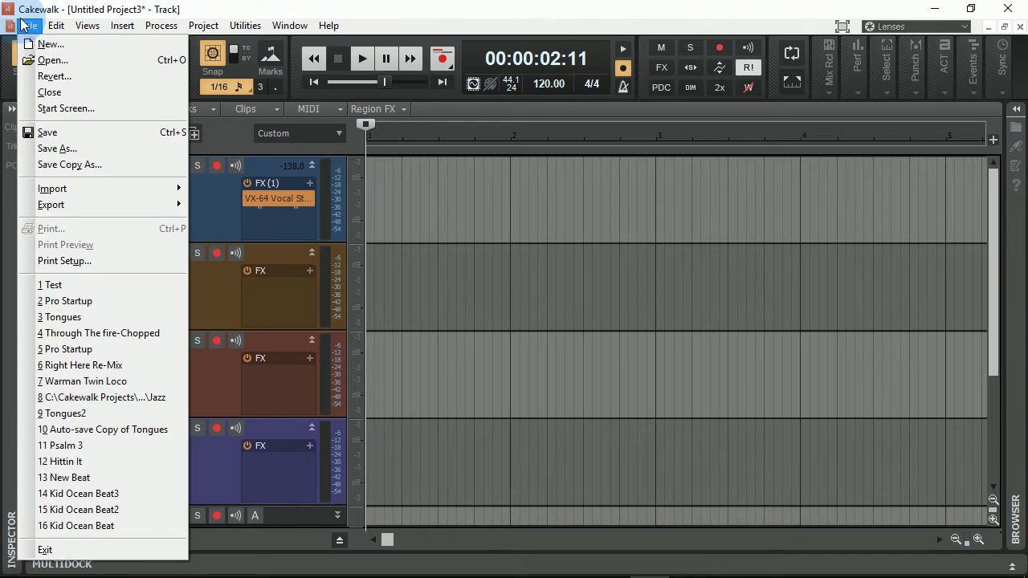
click(69, 149)
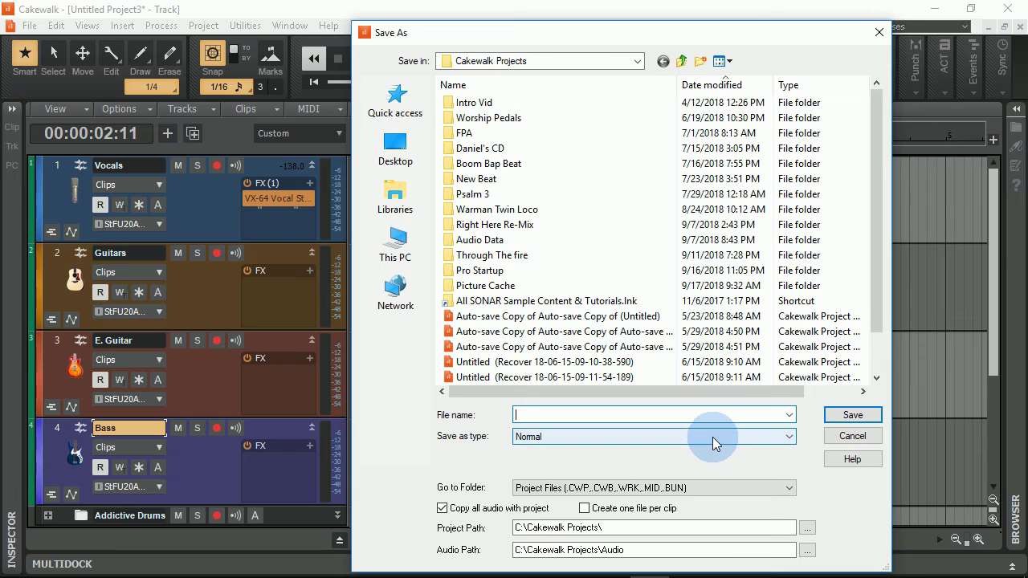
click(702, 440)
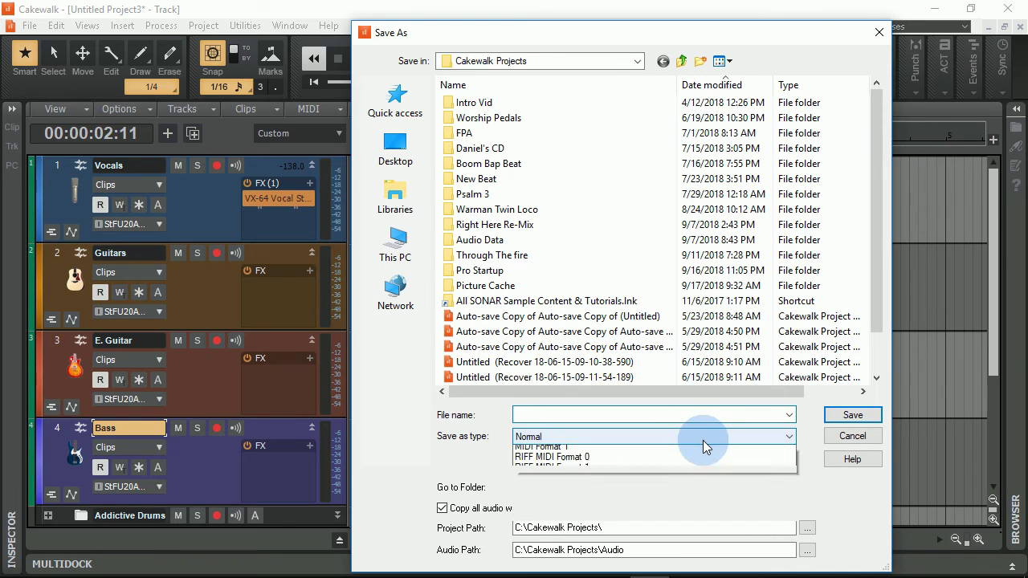
click(667, 455)
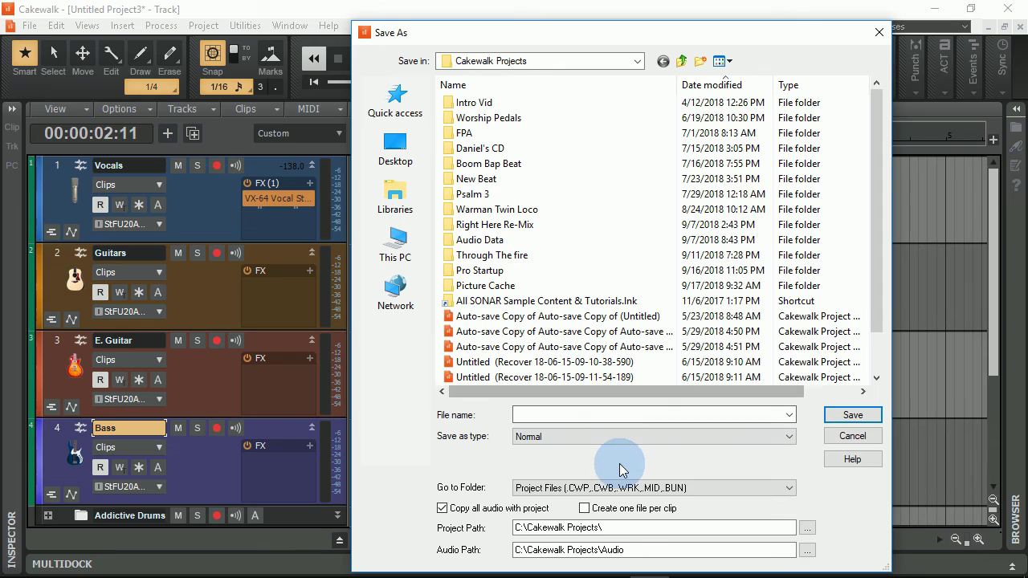
click(546, 437)
click(547, 437)
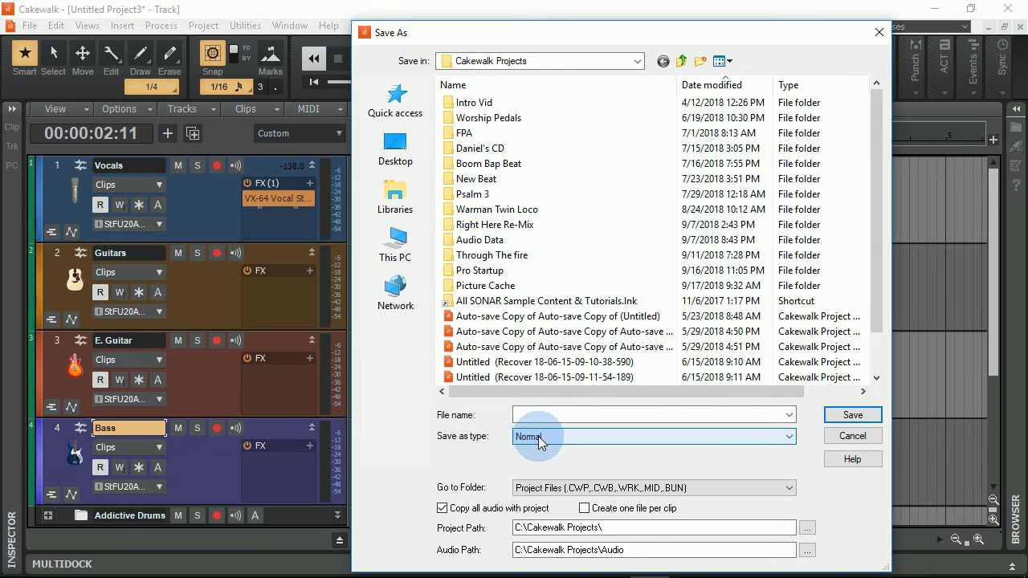
click(619, 487)
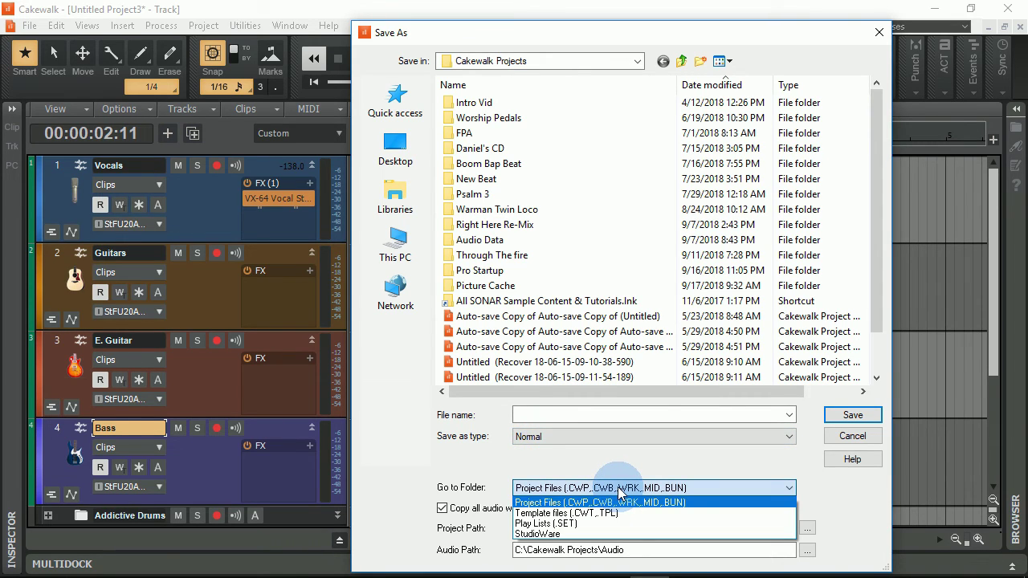
click(619, 489)
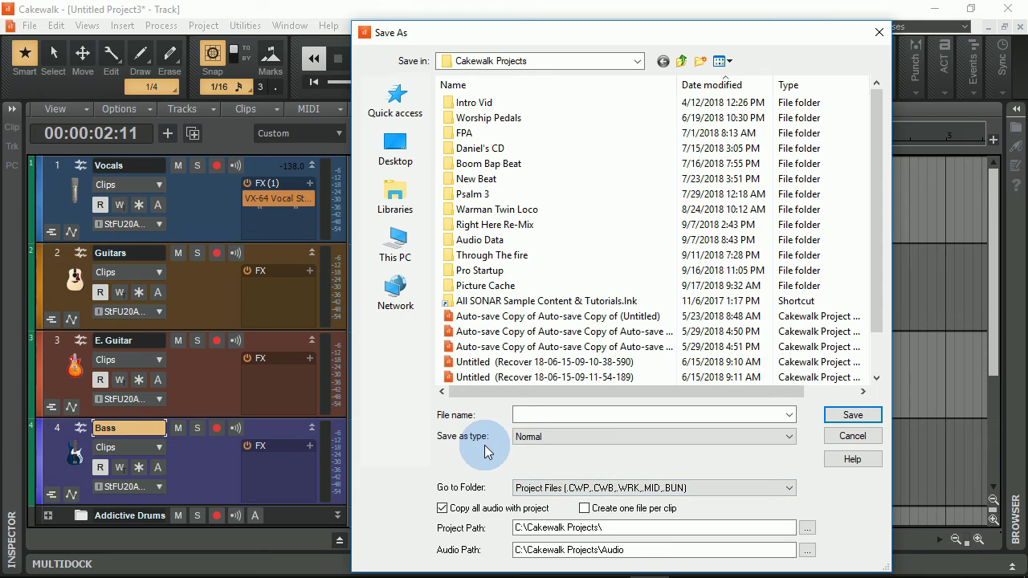
click(853, 436)
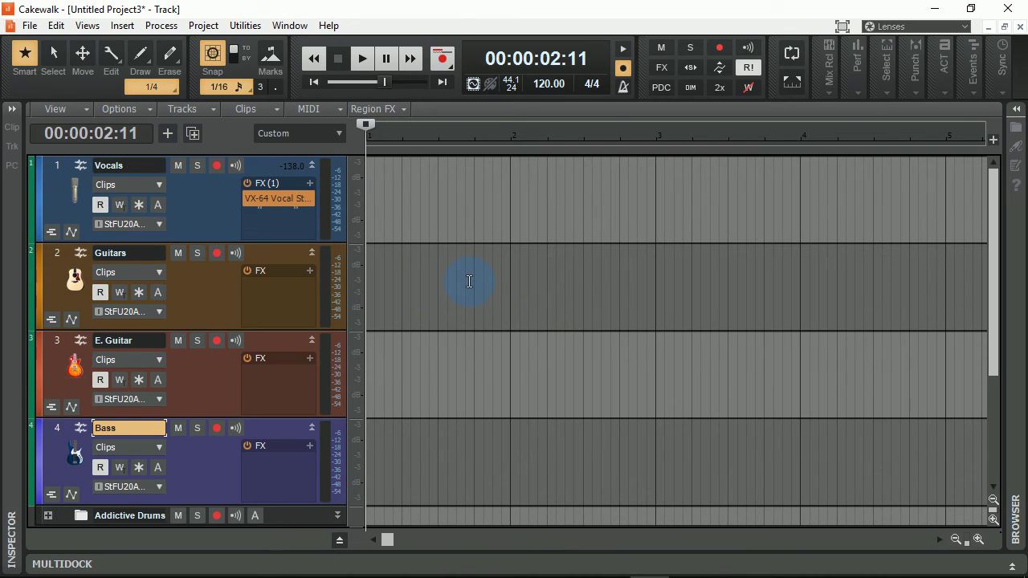
- Show the track inspector and display the Bass track's properties
click(11, 109)
click(10, 111)
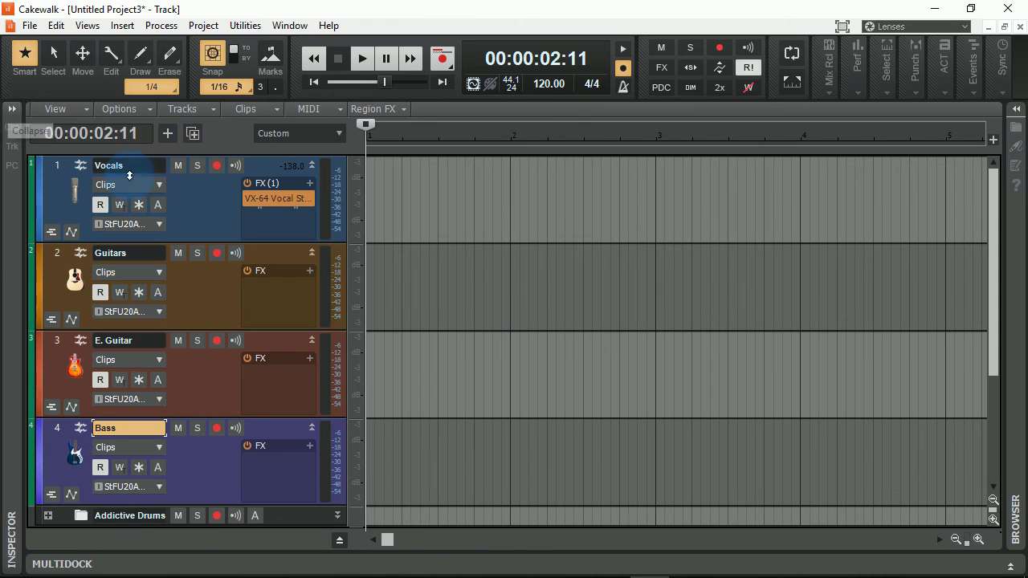
click(11, 109)
click(70, 113)
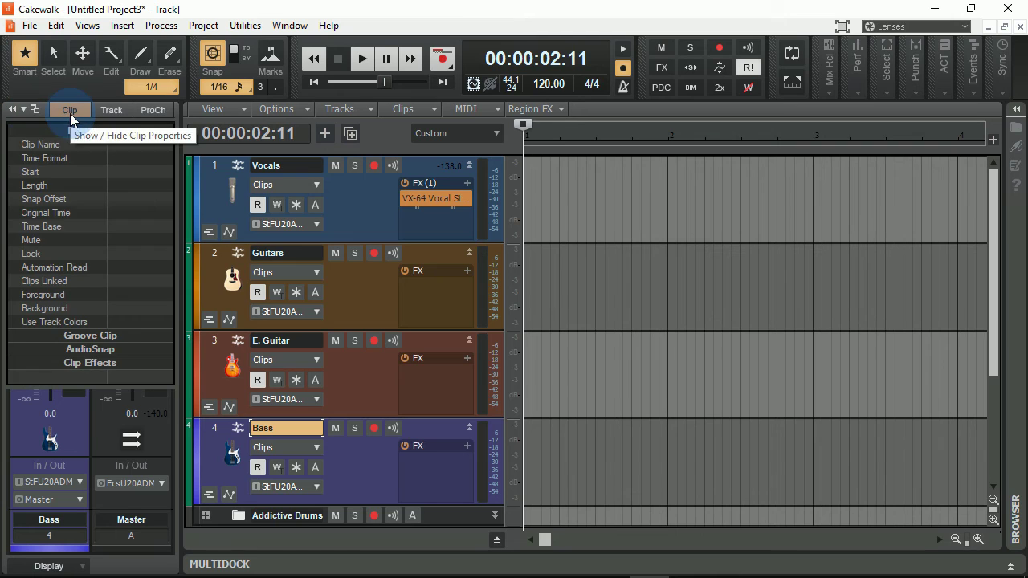
click(110, 114)
click(52, 300)
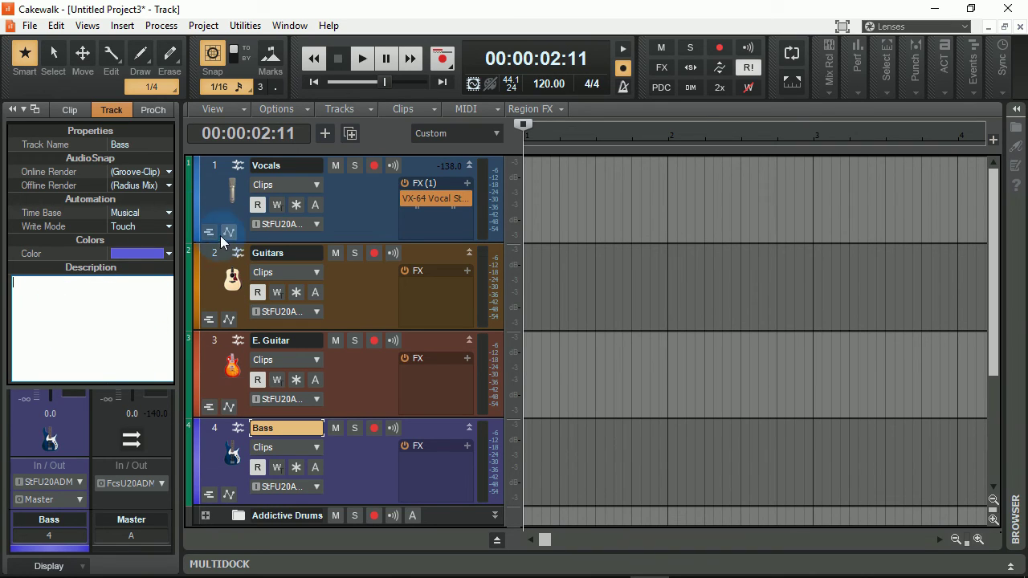
- Open the Bass ProChannel and review its Compressor, EQ, Tube and Console Emulator modules
click(139, 109)
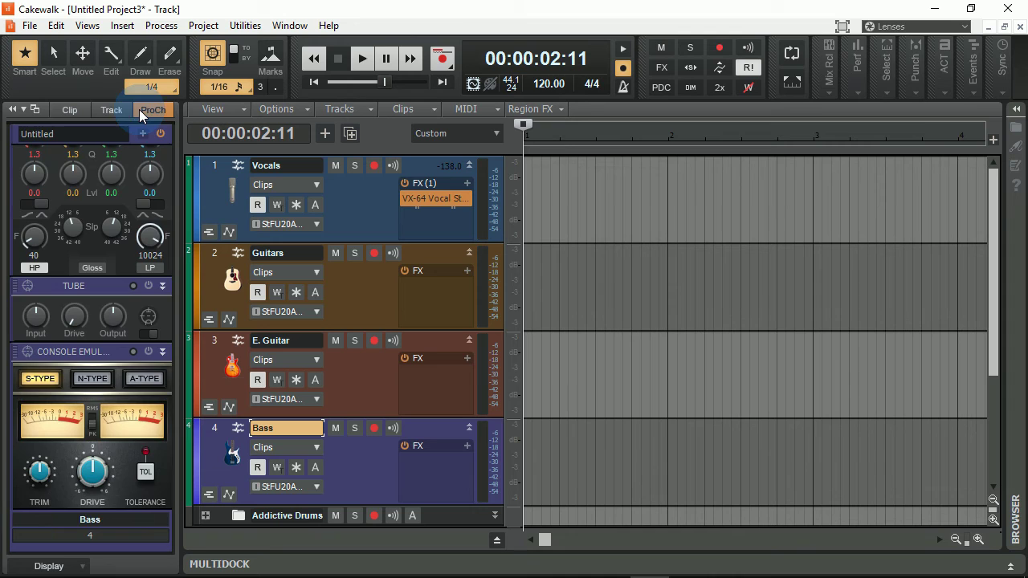
scroll(112, 393, up, 3)
scroll(116, 374, up, 2)
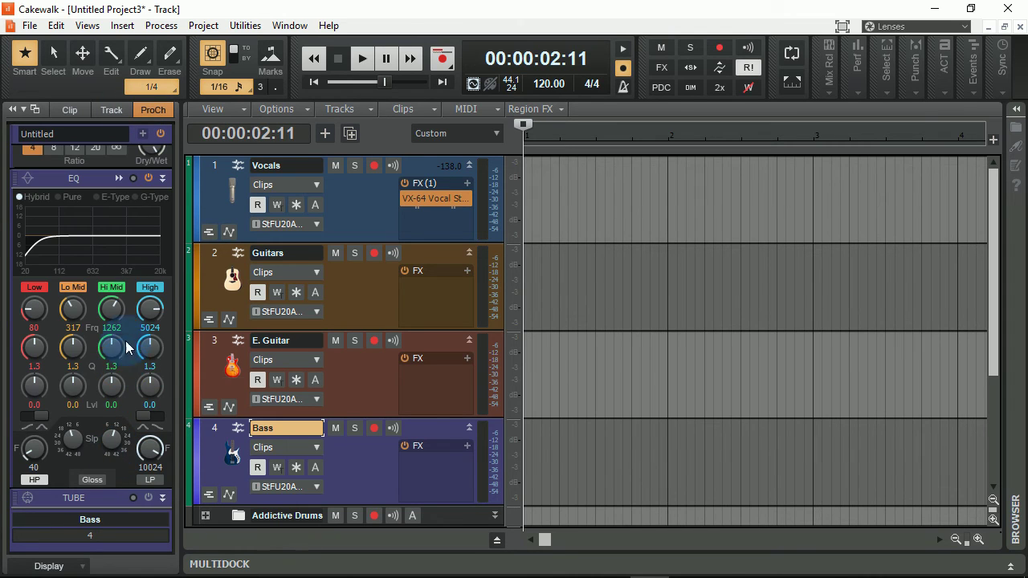
scroll(144, 367, down, 6)
scroll(145, 210, up, 6)
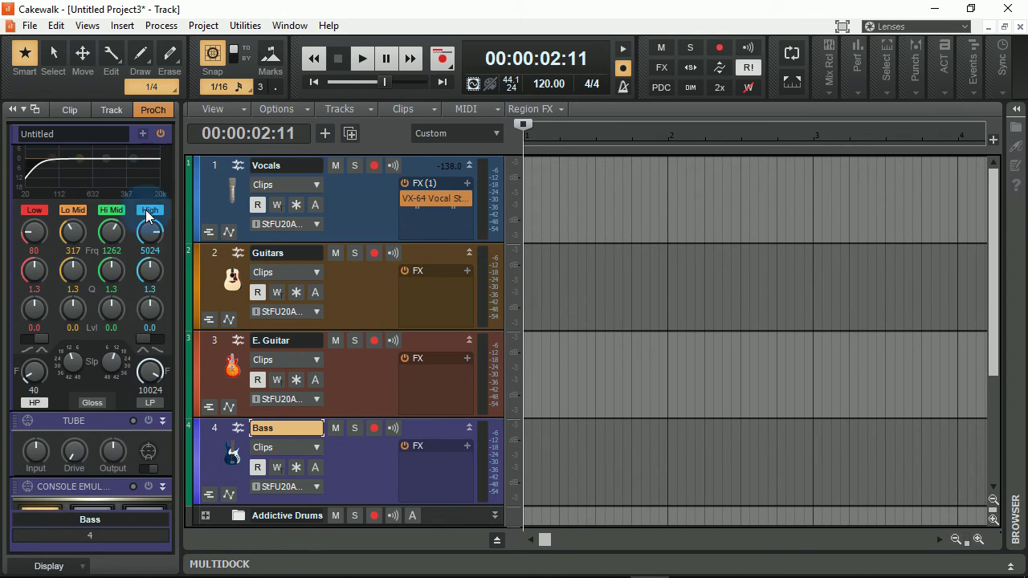
scroll(93, 232, up, 4)
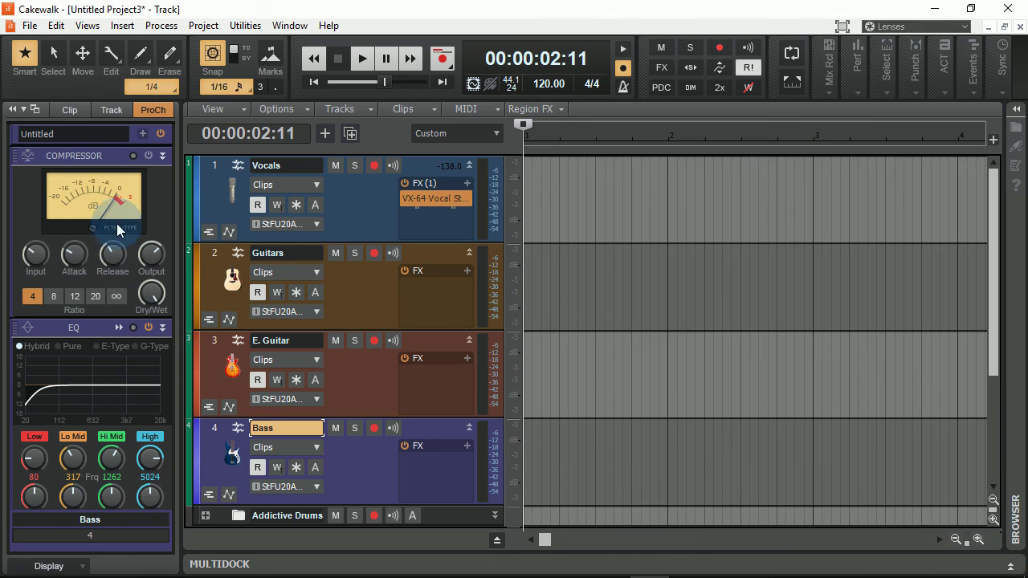
- Collapse the Inspector pane, leaving Vocals, Guitars, E. Guitar and Bass across the track view
click(13, 109)
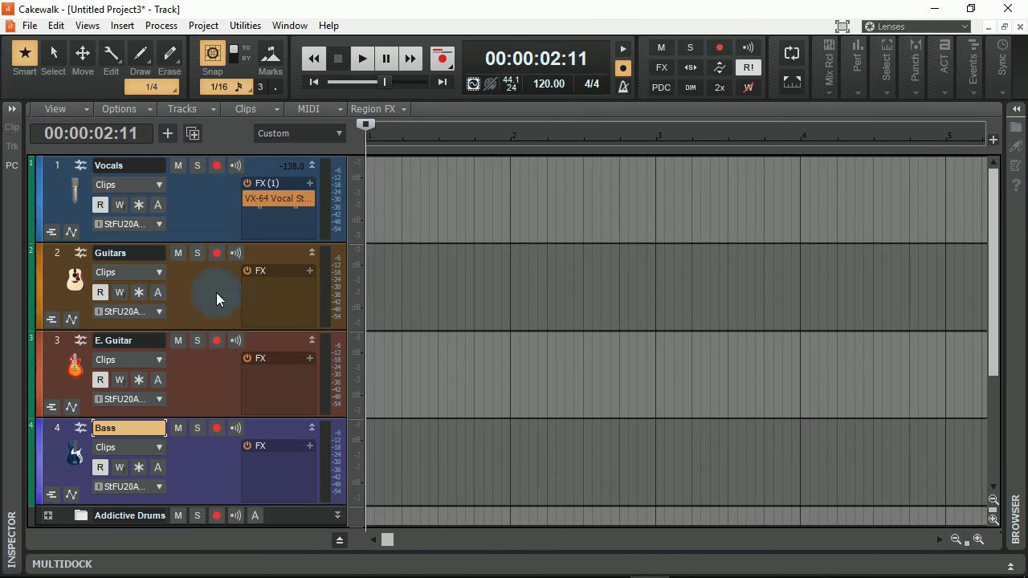